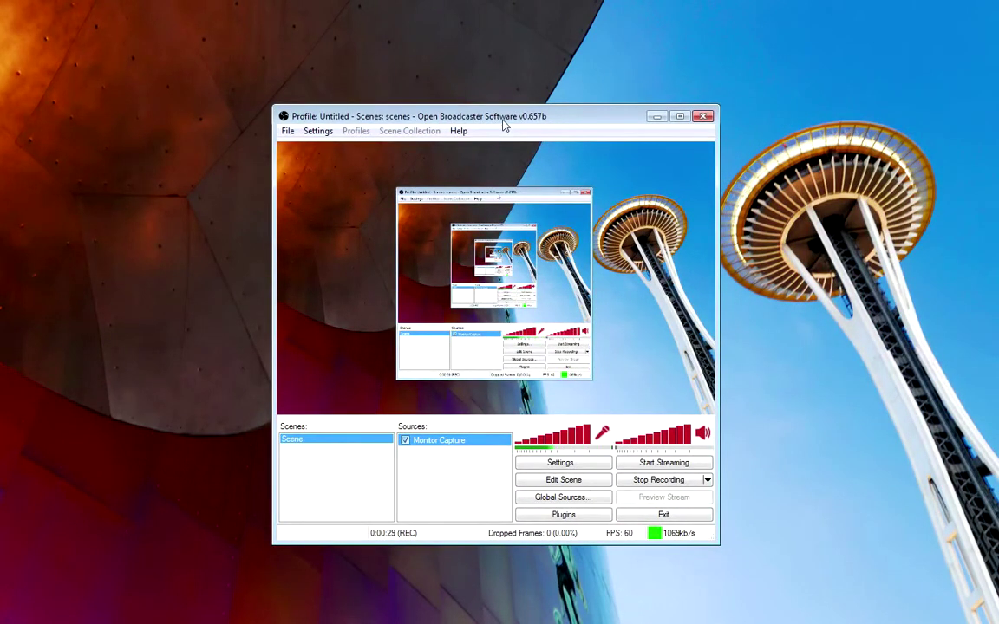
Drag the OBS main window up and to the left on the desktop
left_click_drag(504, 126, 362, 96)
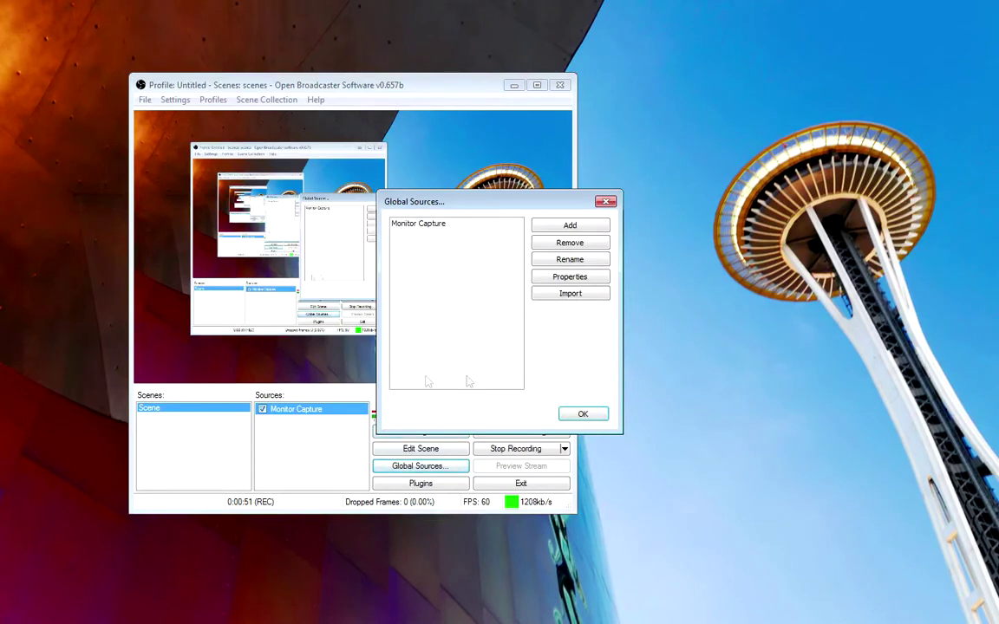
left_click(445, 226)
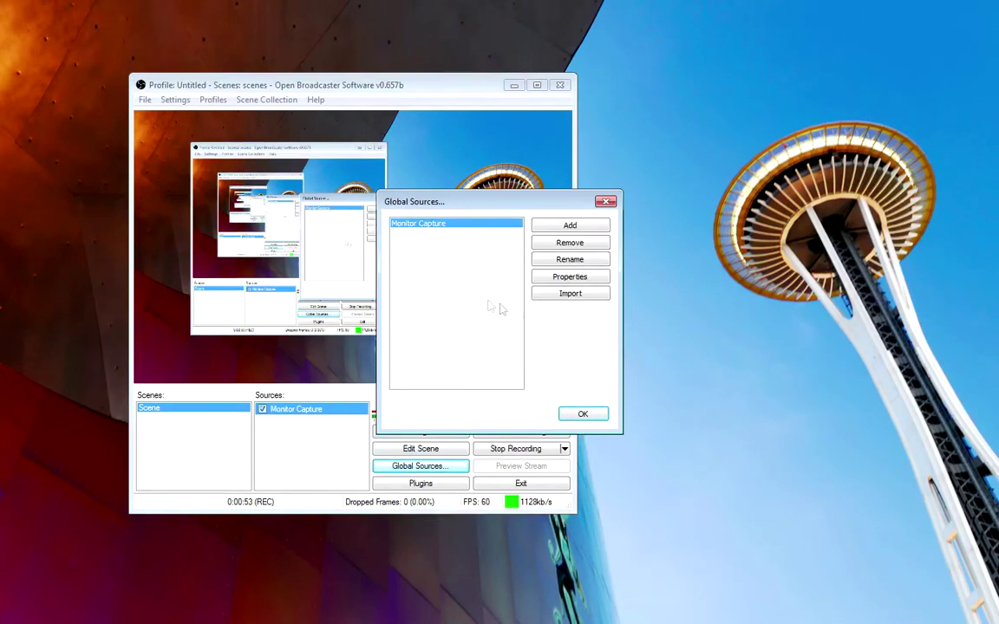
left_click(565, 227)
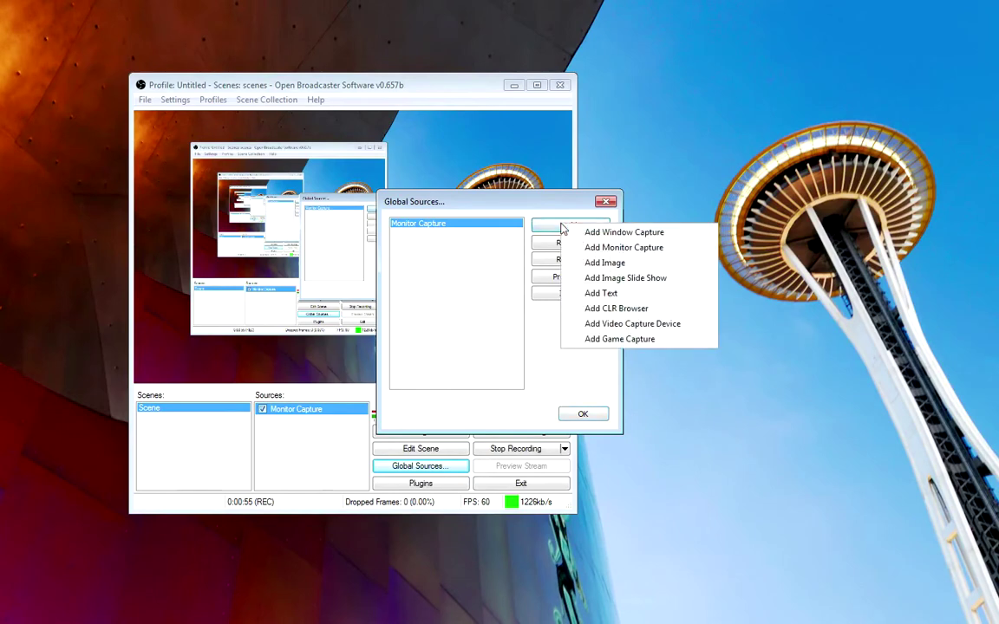
left_click(620, 341)
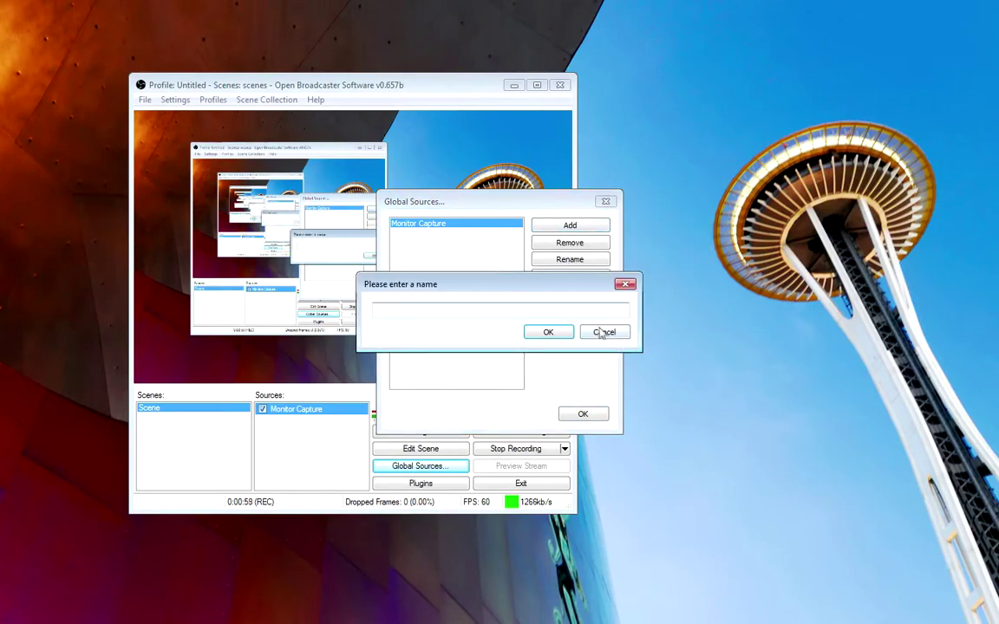
left_click(603, 332)
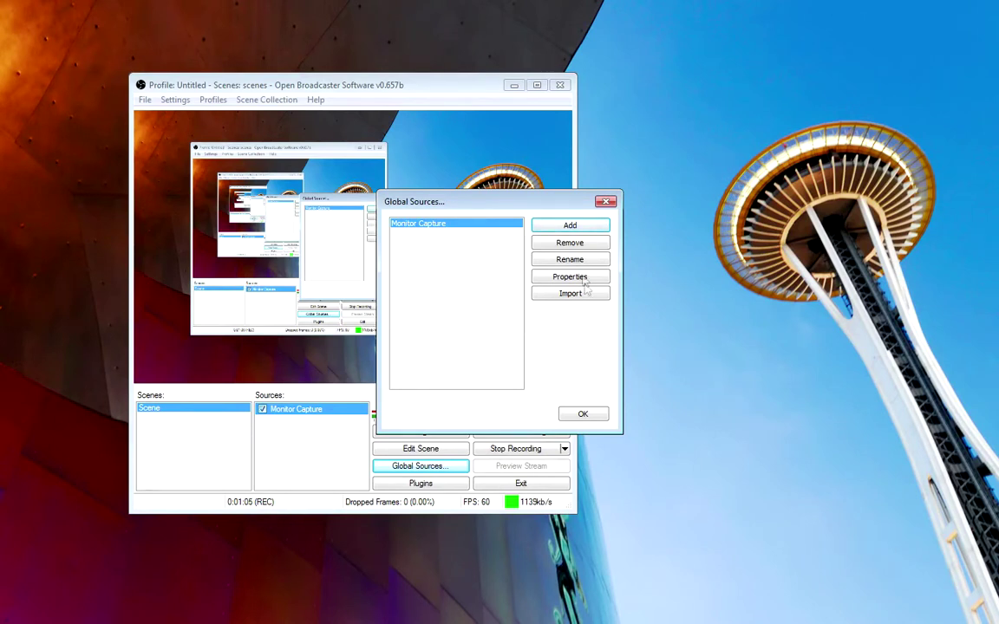
left_click(605, 201)
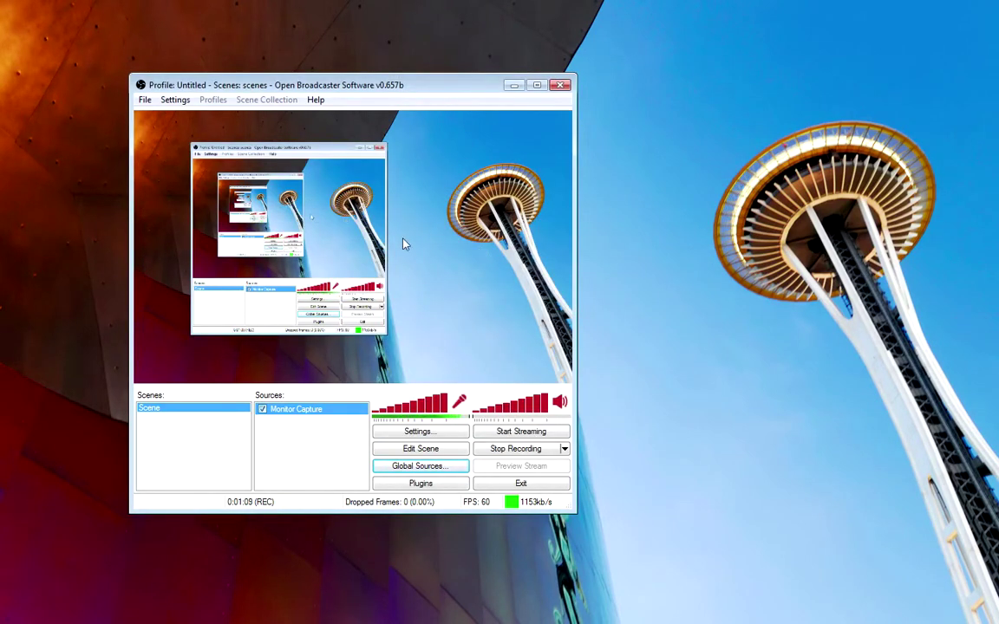
In OBS settings, review Encoding and Broadcast Settings, then browse for the stream File Path
left_click(421, 433)
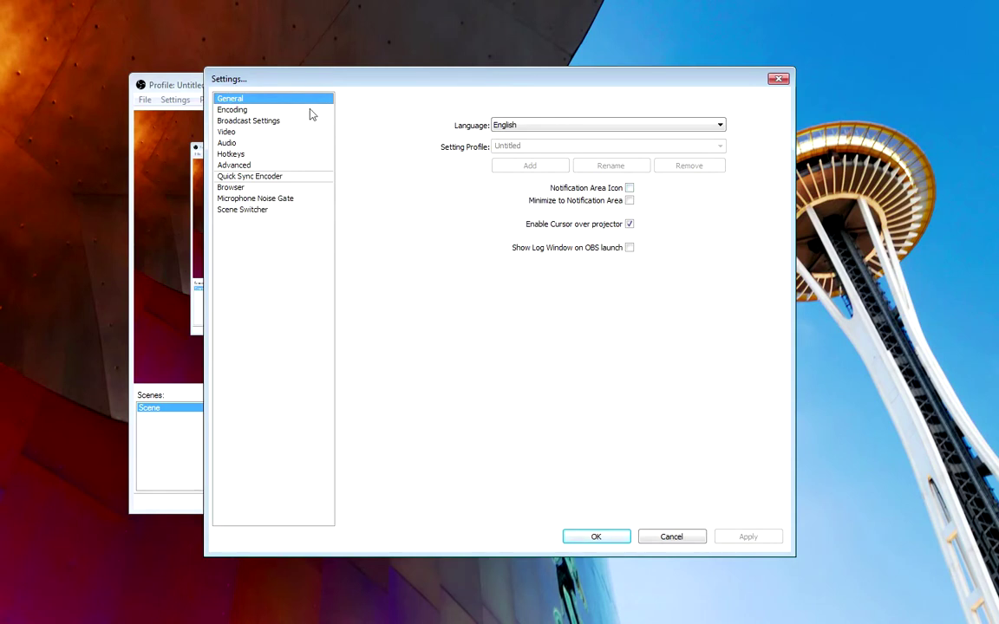
left_click(246, 110)
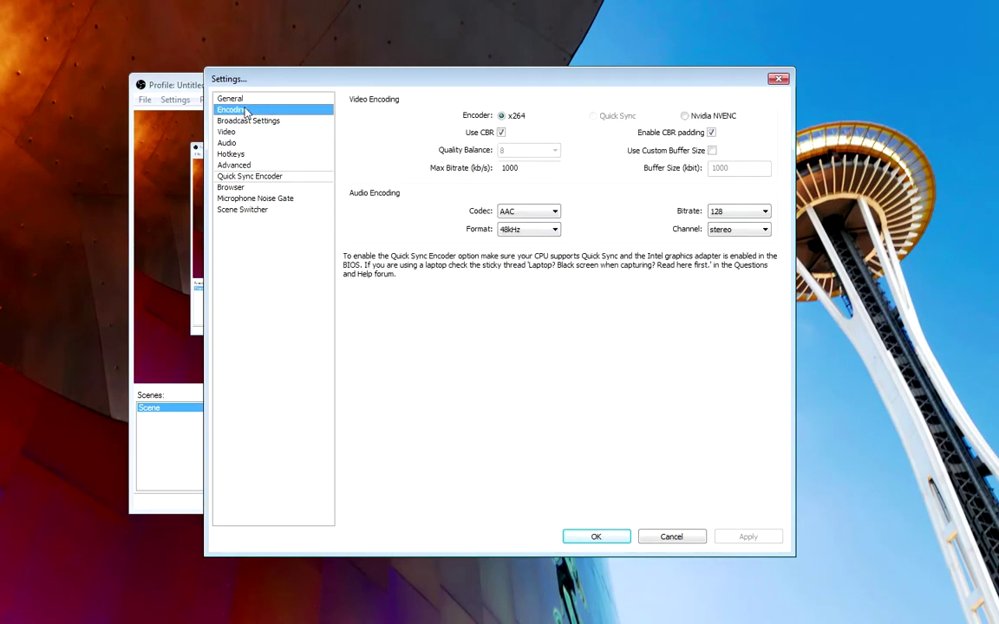
left_click(248, 121)
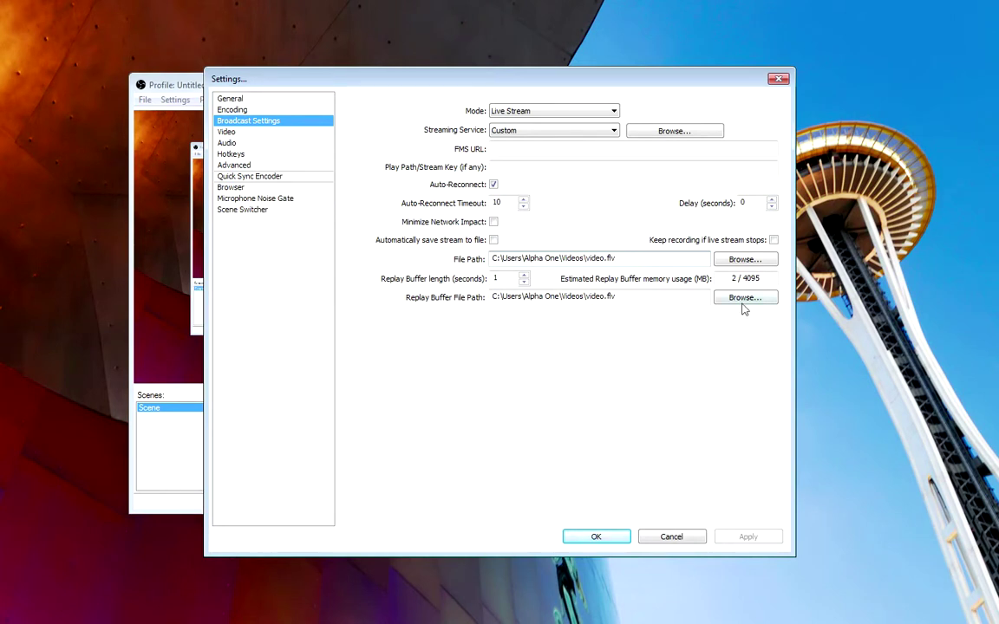
left_click(731, 261)
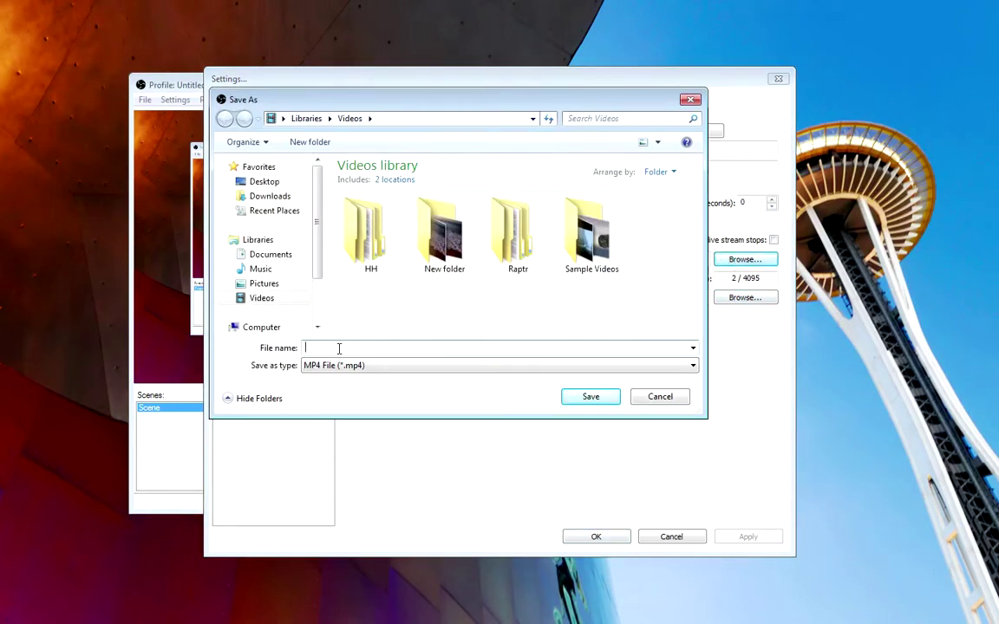
Try naming the stream file 'Video capture' as MP4, then cancel, leaving video.flv
type("535345")
key("ctrl+a")
type("Vid")
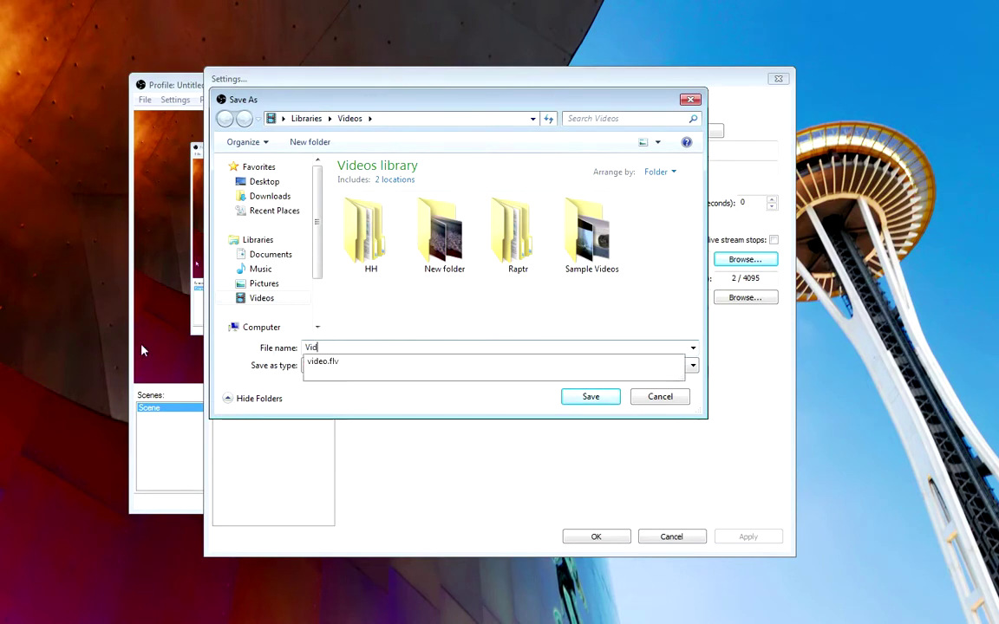
type("eo capture")
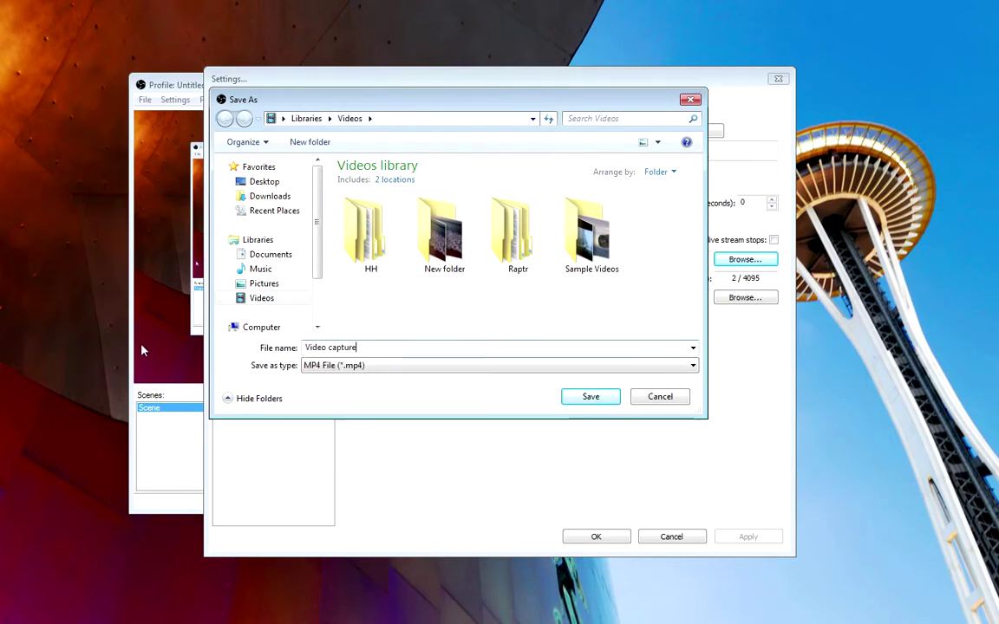
left_click(401, 366)
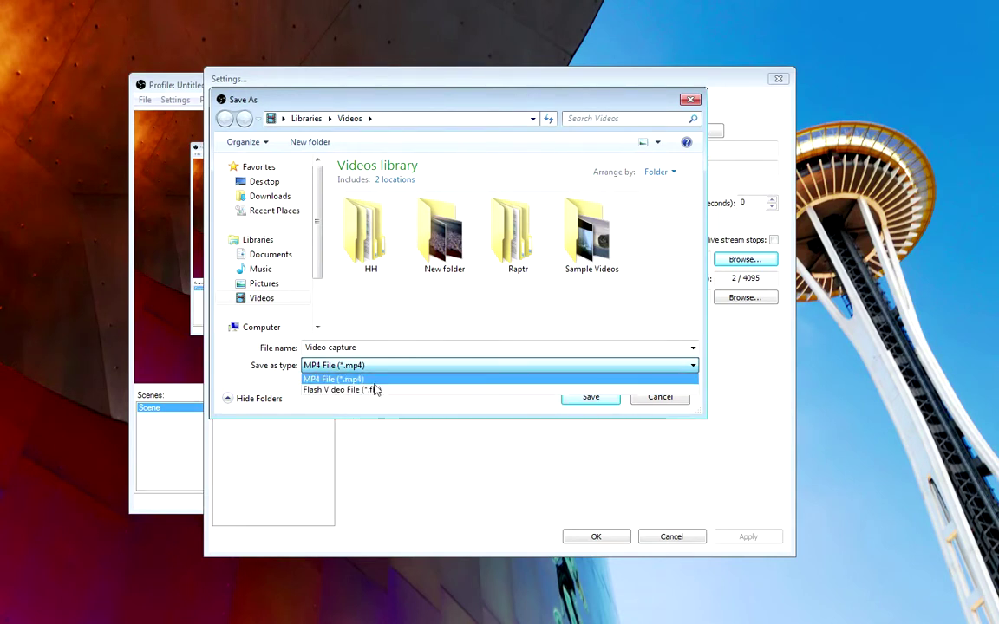
left_click(371, 380)
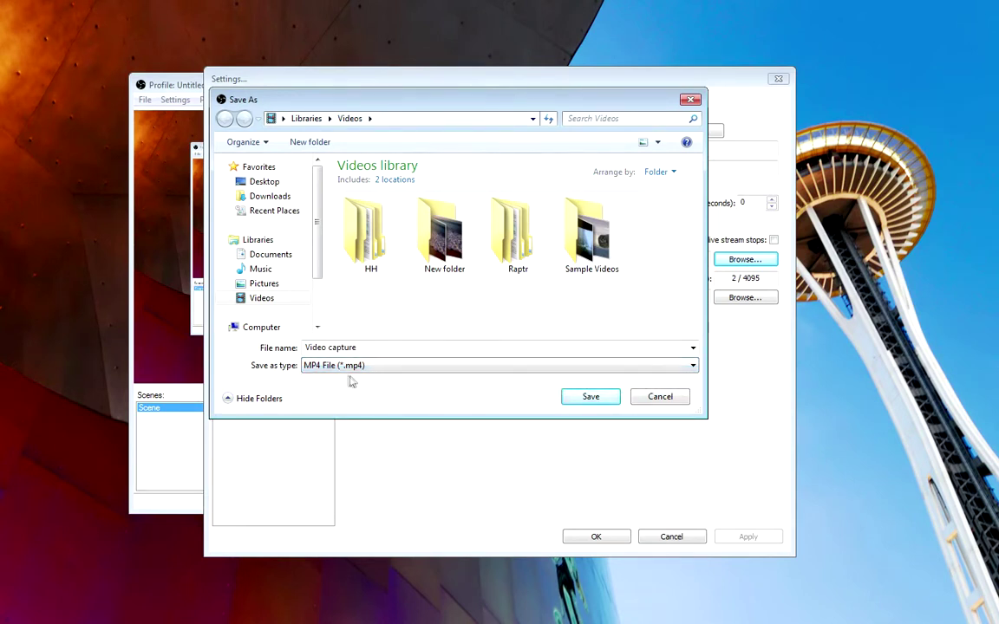
left_click(659, 396)
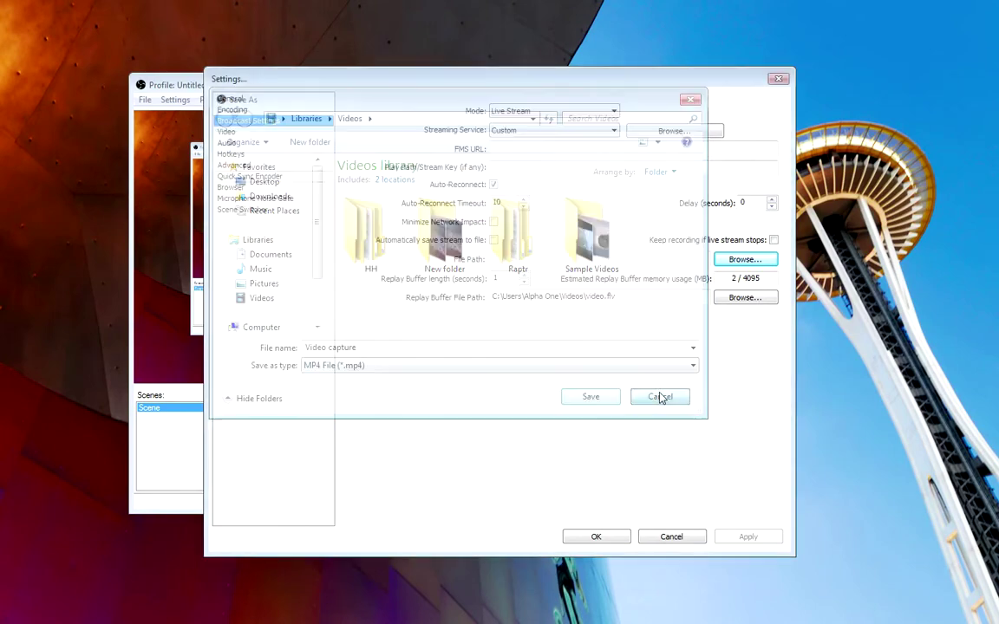
Cancel the Replay Buffer File Path dialog too, keeping video.flv, and go to Video settings
left_click(746, 297)
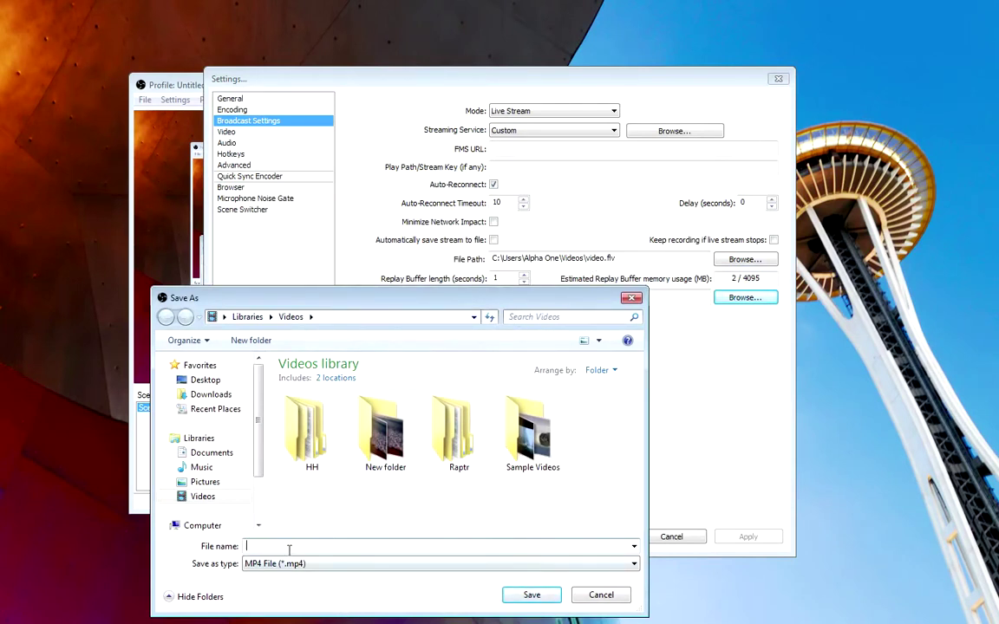
type("video")
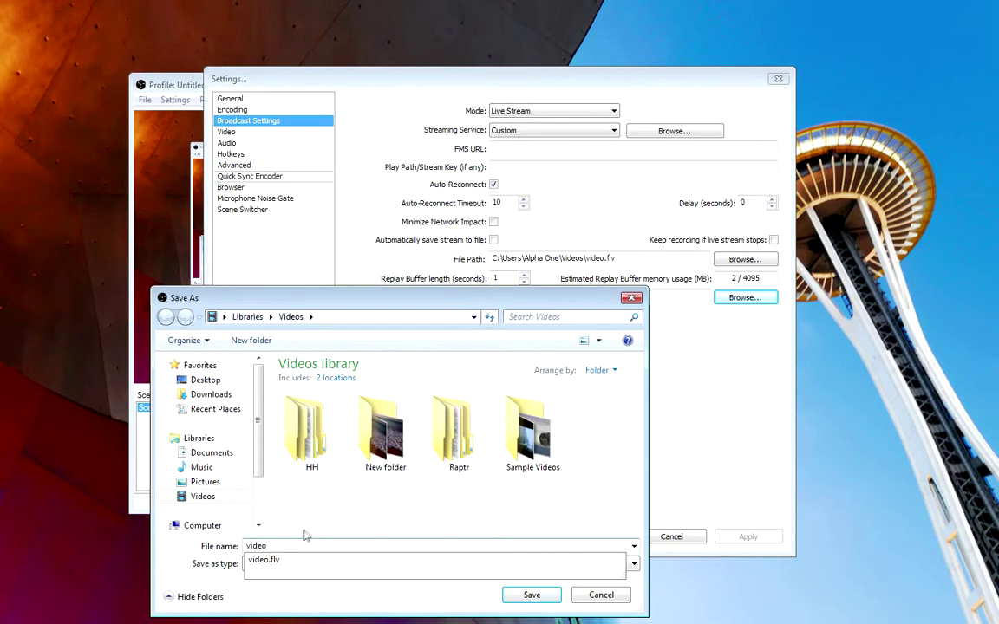
left_click(316, 564)
left_click(320, 592)
left_click(600, 594)
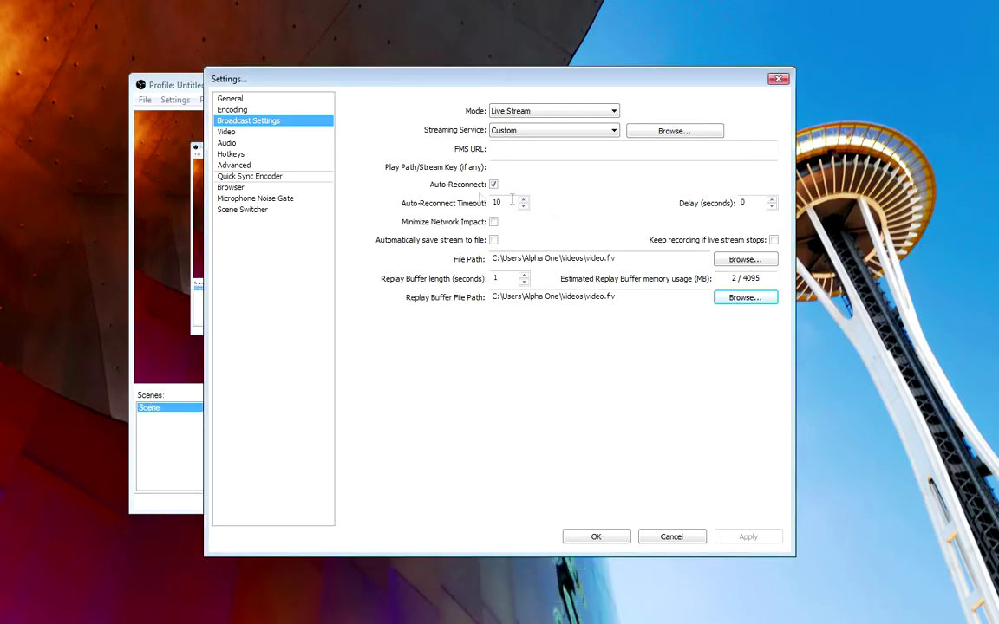
left_click(224, 131)
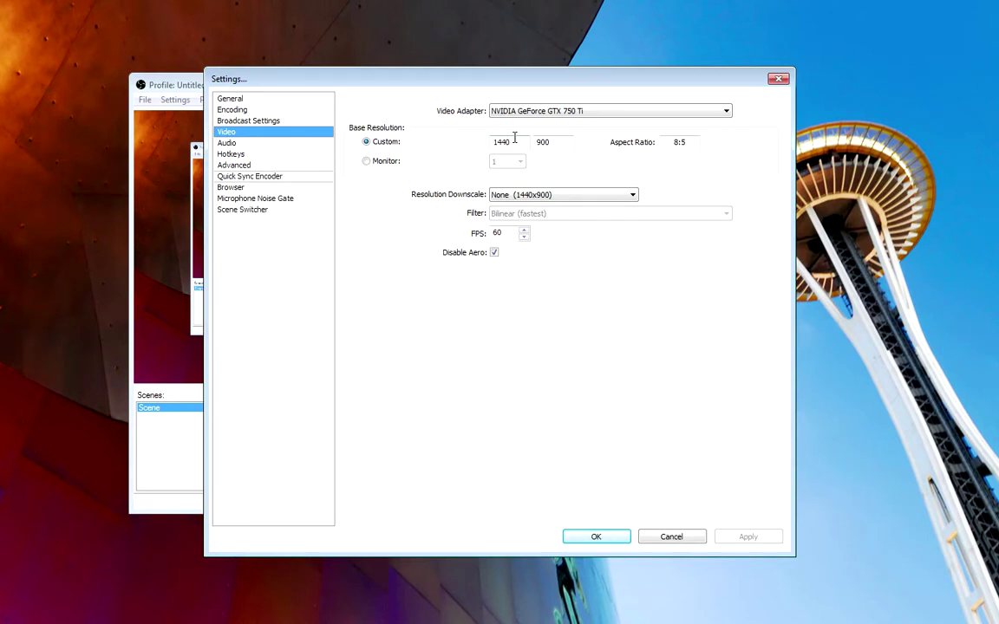
Change the custom base resolution from 1440×900 to 1280×720, then close settings
left_click_drag(513, 141, 452, 147)
type("1280")
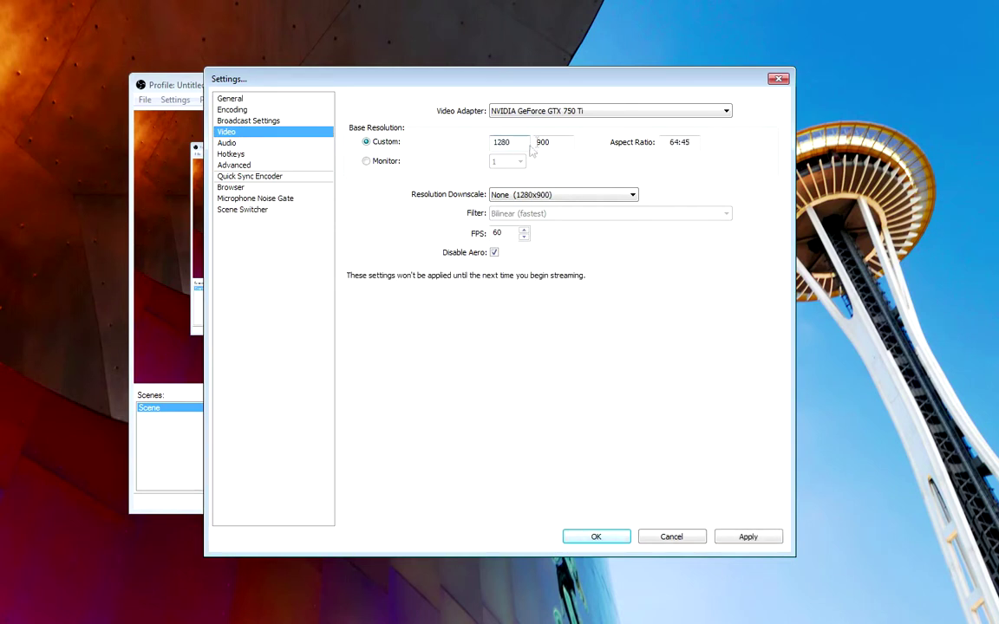
left_click_drag(557, 142, 474, 142)
type("720")
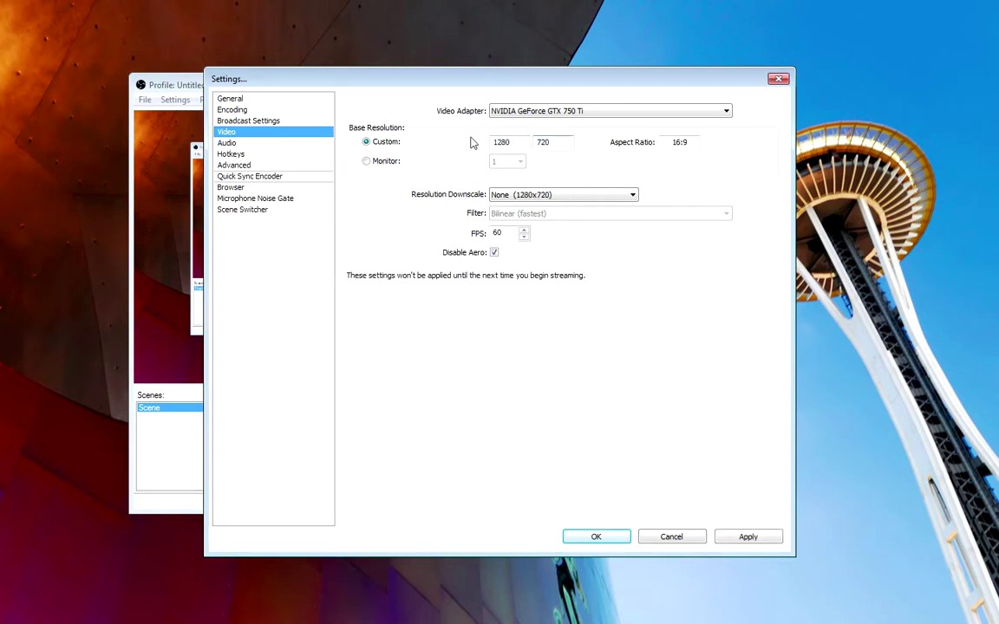
left_click(511, 142)
left_click(694, 535)
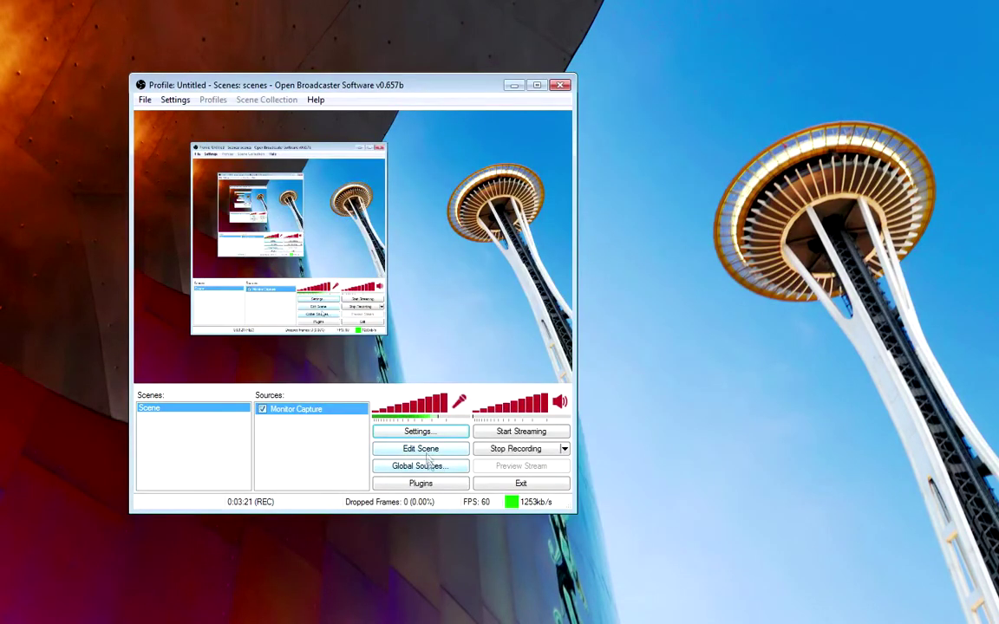
Reopen OBS settings to look over the Video and Audio pages, then close them
left_click(392, 431)
left_click(247, 133)
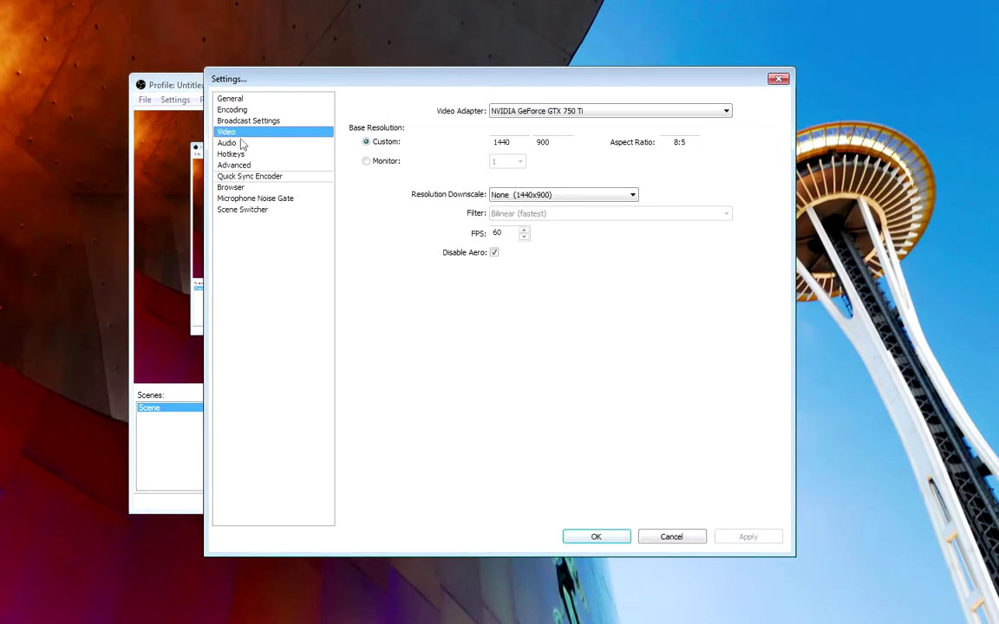
left_click(241, 143)
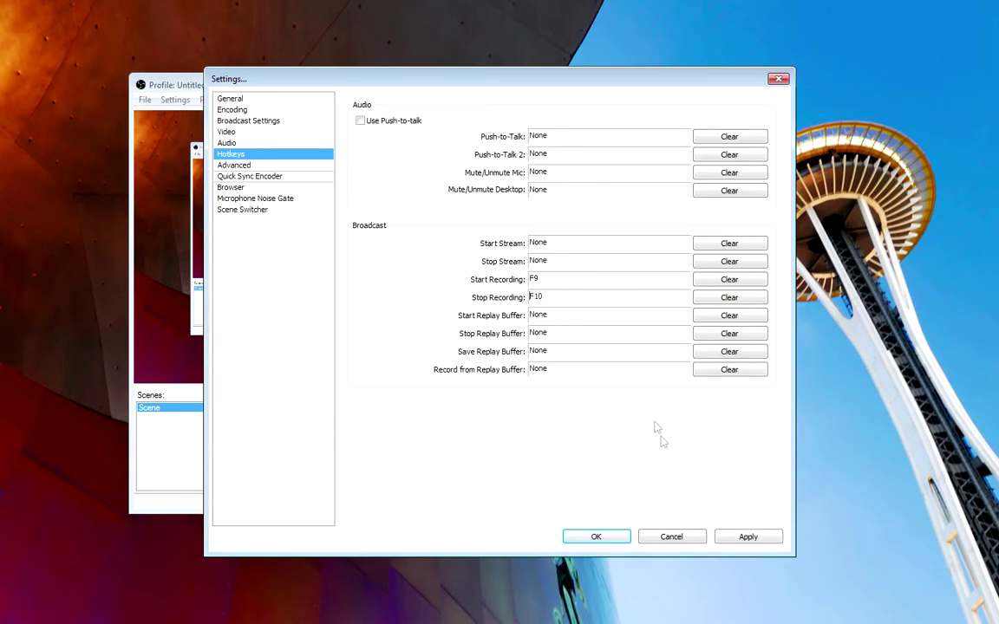
key("Return")
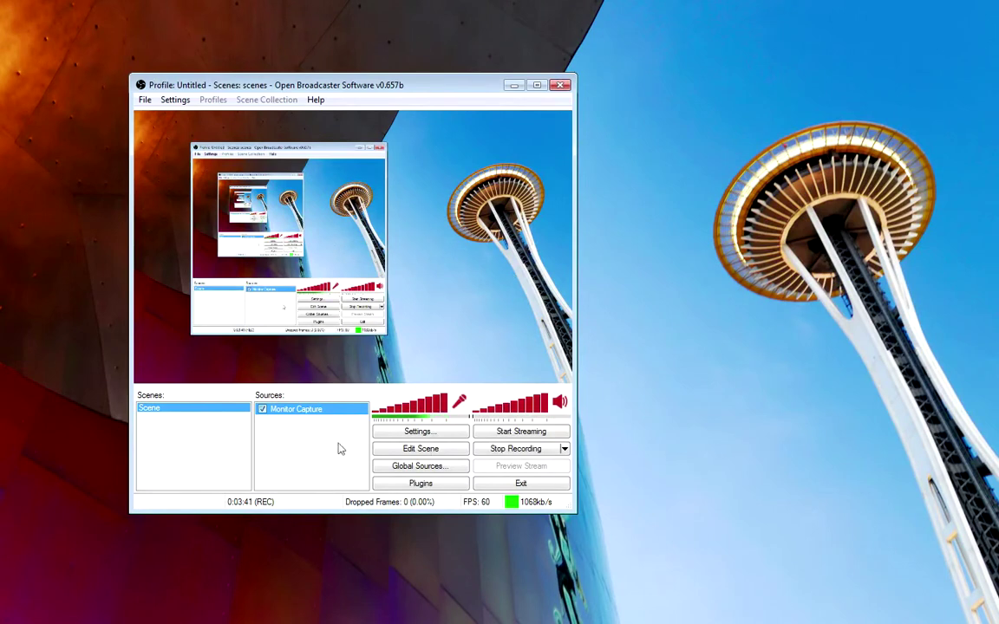
Look over the Advanced and Quick Sync Encoder pages, then cancel out of settings
left_click(409, 430)
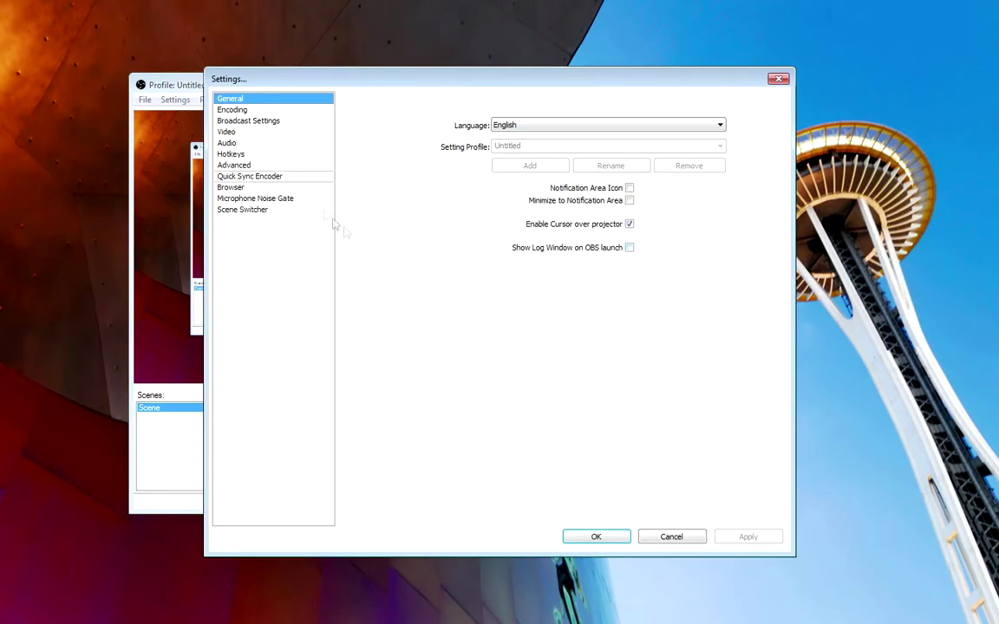
left_click(257, 171)
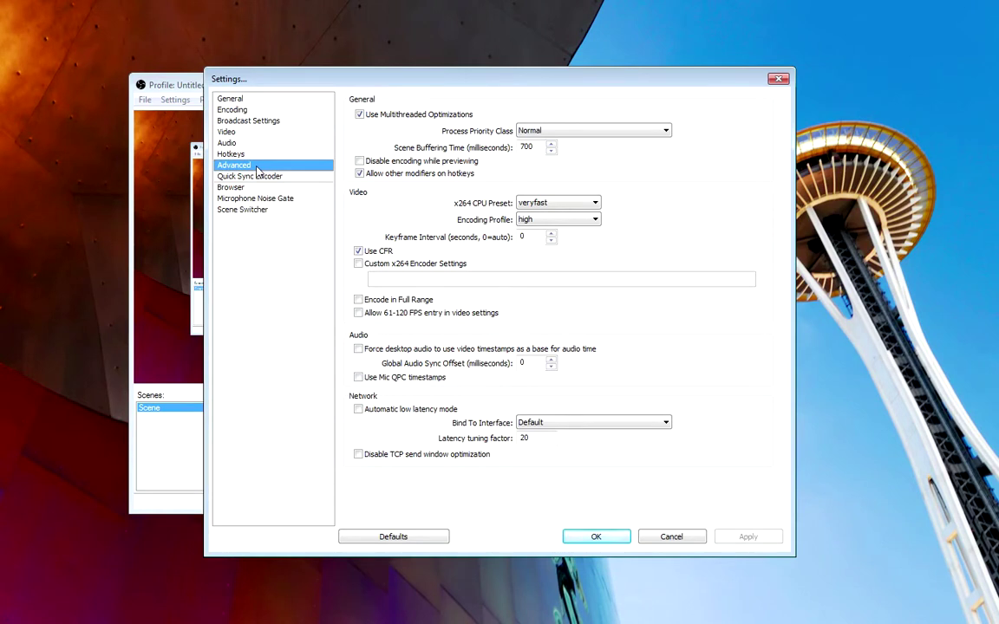
left_click(253, 176)
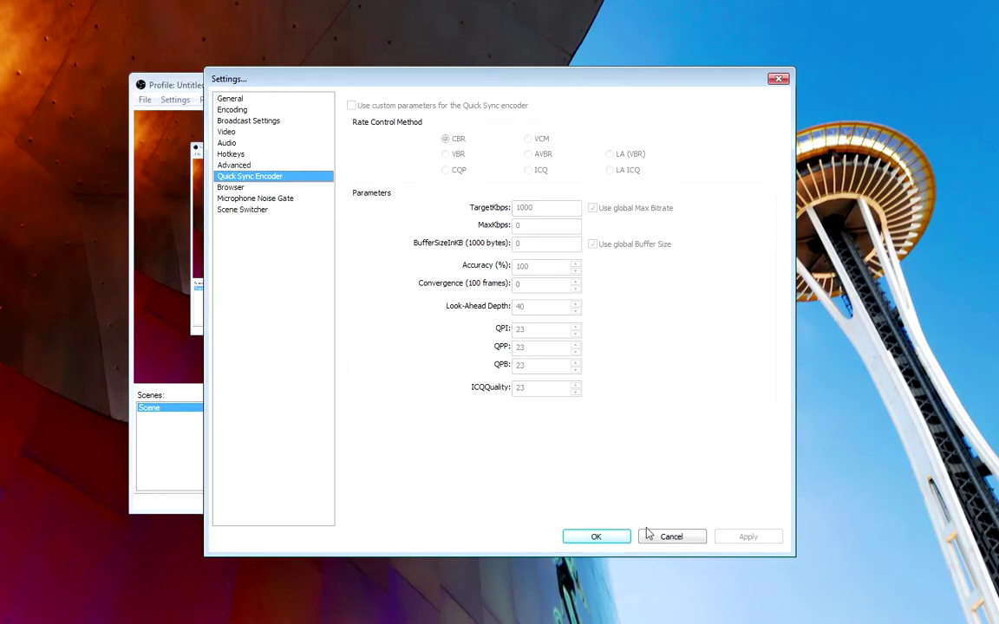
left_click(694, 536)
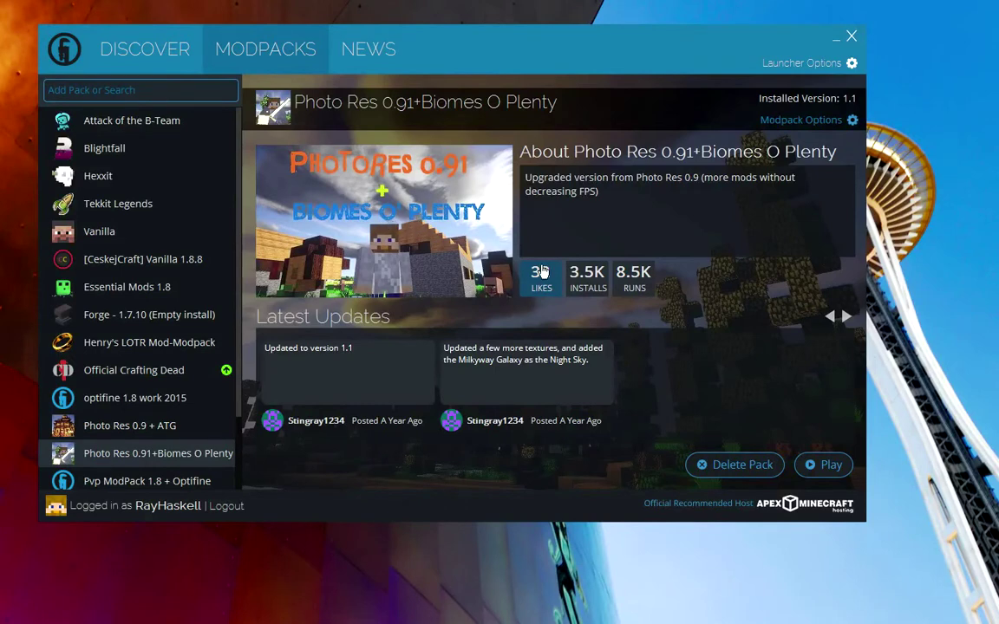
Search Technic Launcher for 'photo' and play the Photo Res 0.91+Biomes O Plenty pack
left_click(126, 97)
type("photo")
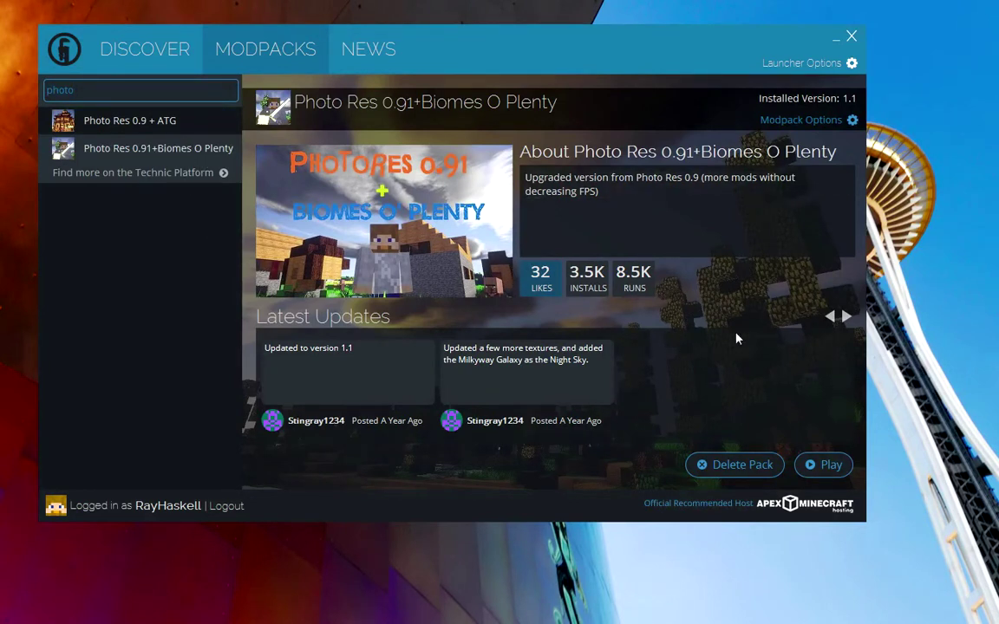
left_click(826, 466)
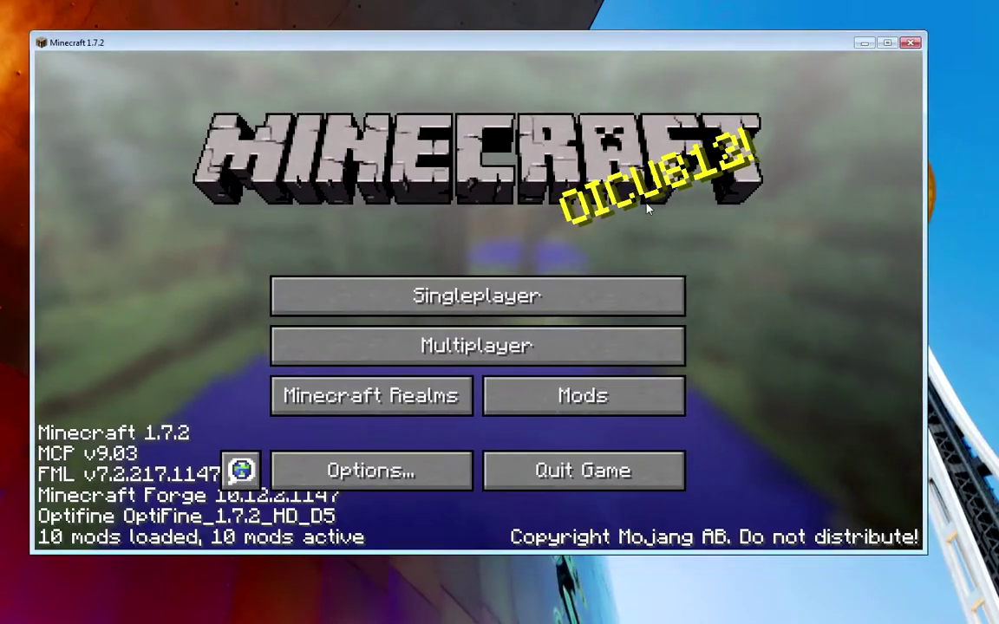
Open Singleplayer, select 'Video World' and play it
left_click(654, 299)
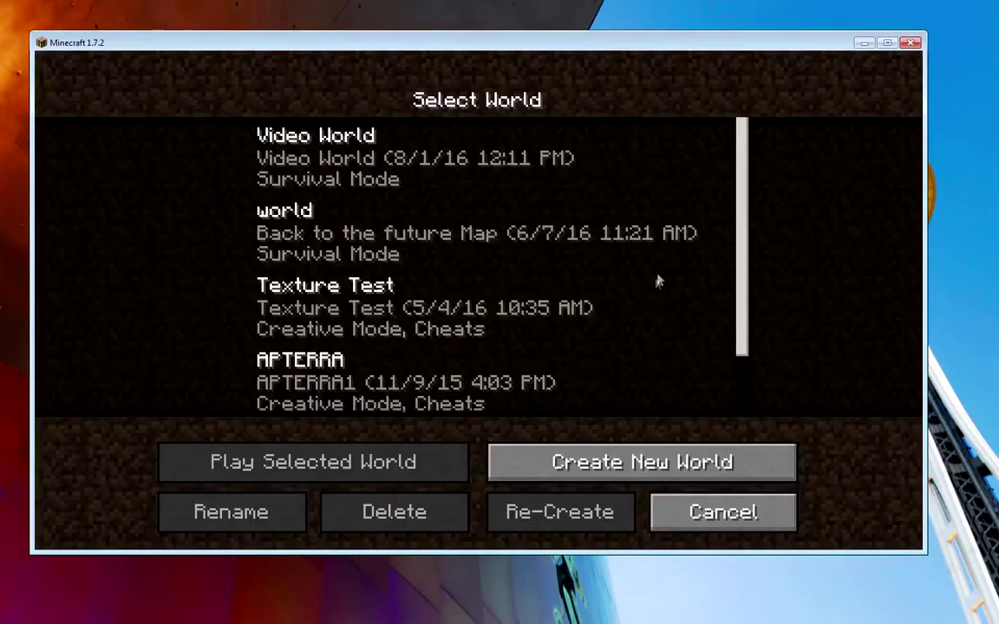
left_click(368, 176)
left_click(408, 458)
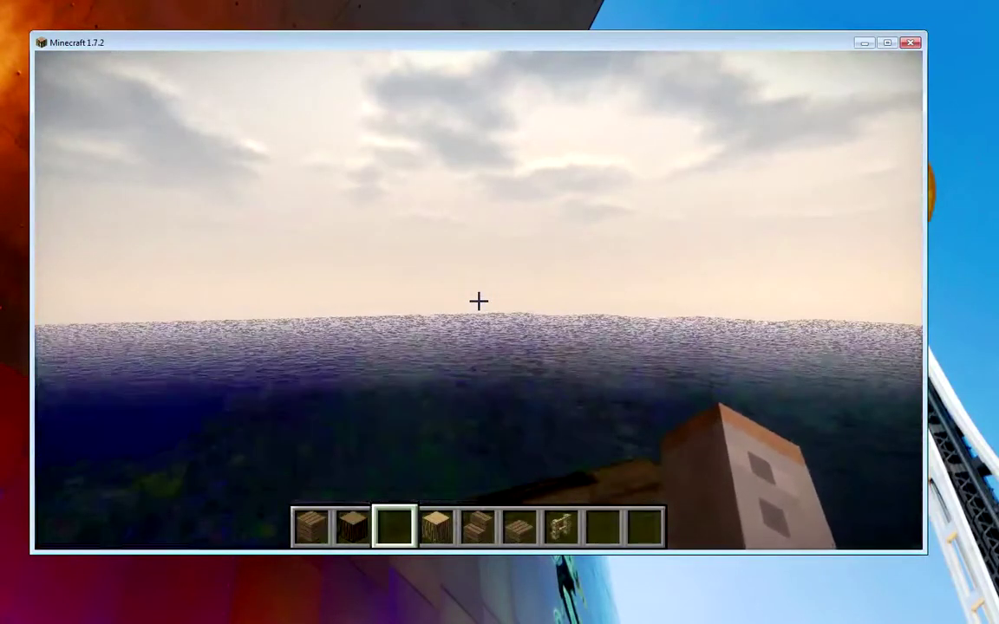
Clear the camera path with /cam clear, then register camera points p1 and p2 by the hut
type("/cam cl")
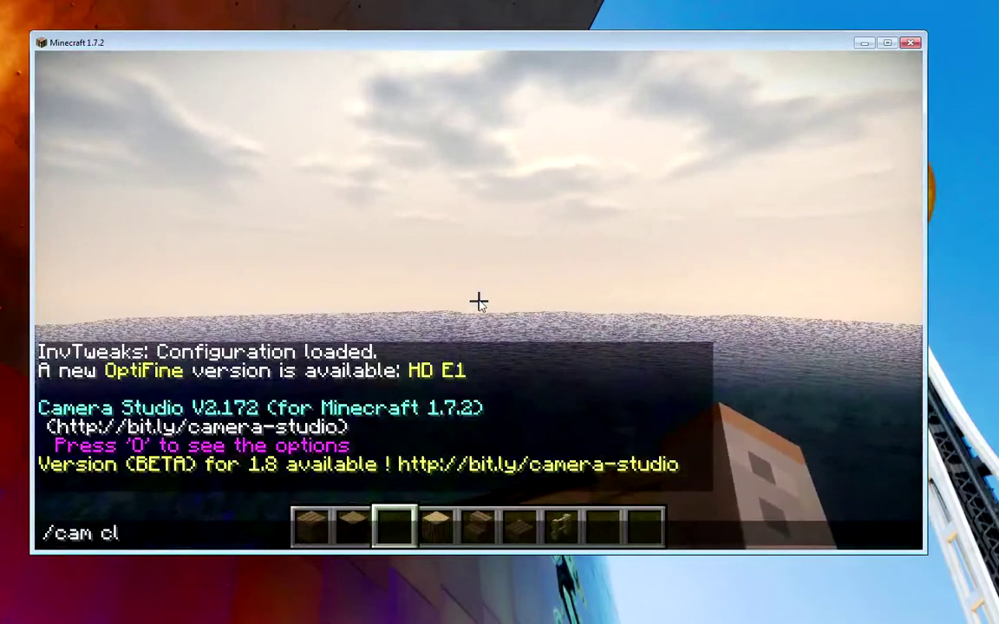
type("ear")
key("Return")
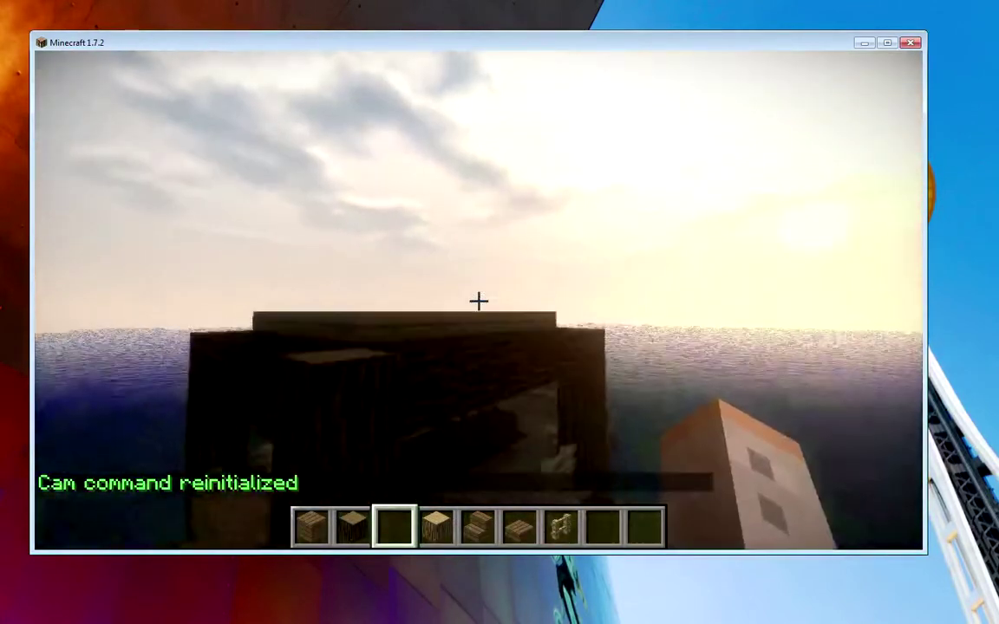
key("Escape")
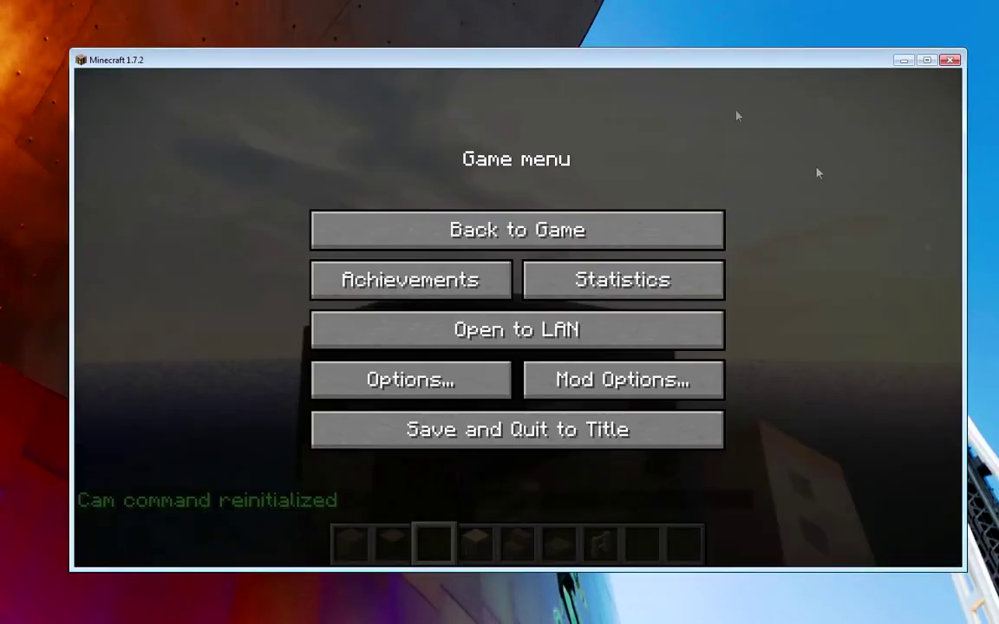
key("Escape")
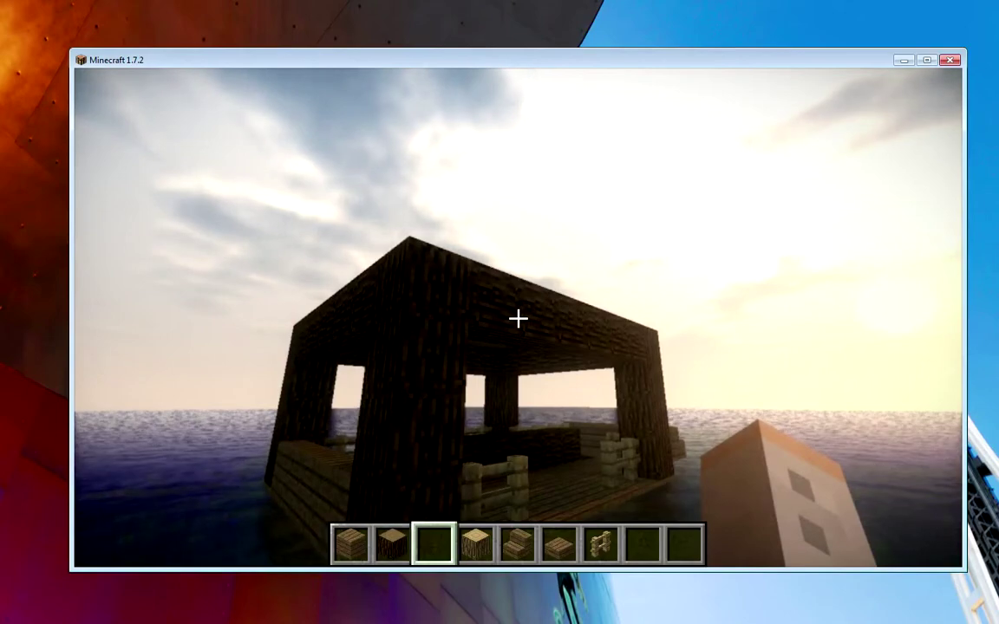
left_click(517, 319)
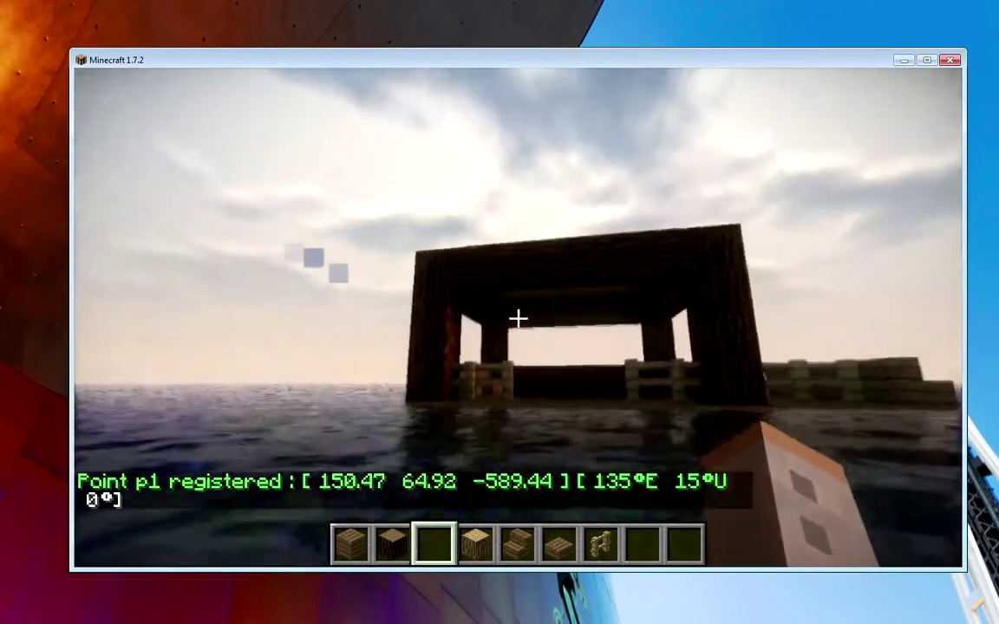
left_click(517, 319)
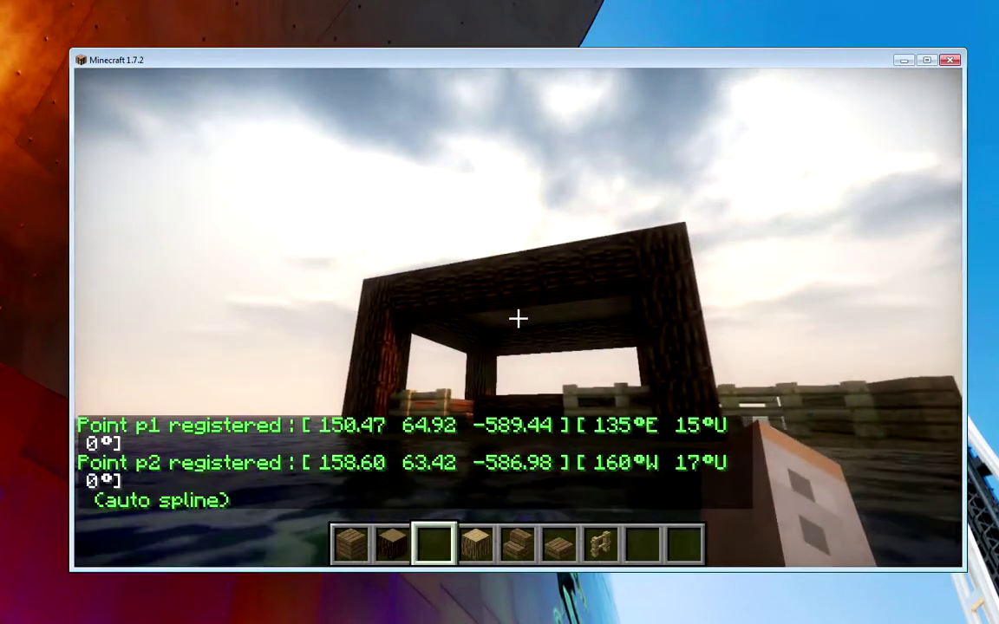
Set Options > Shaders to (none), then walk forward through the wooden frame
key("Escape")
left_click(410, 379)
left_click(459, 401)
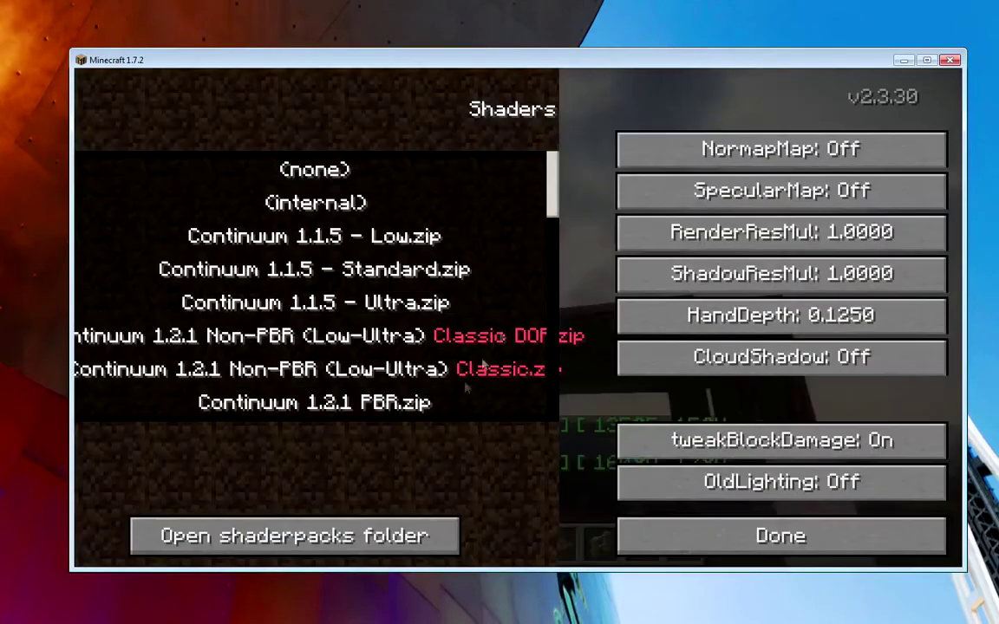
left_click(497, 187)
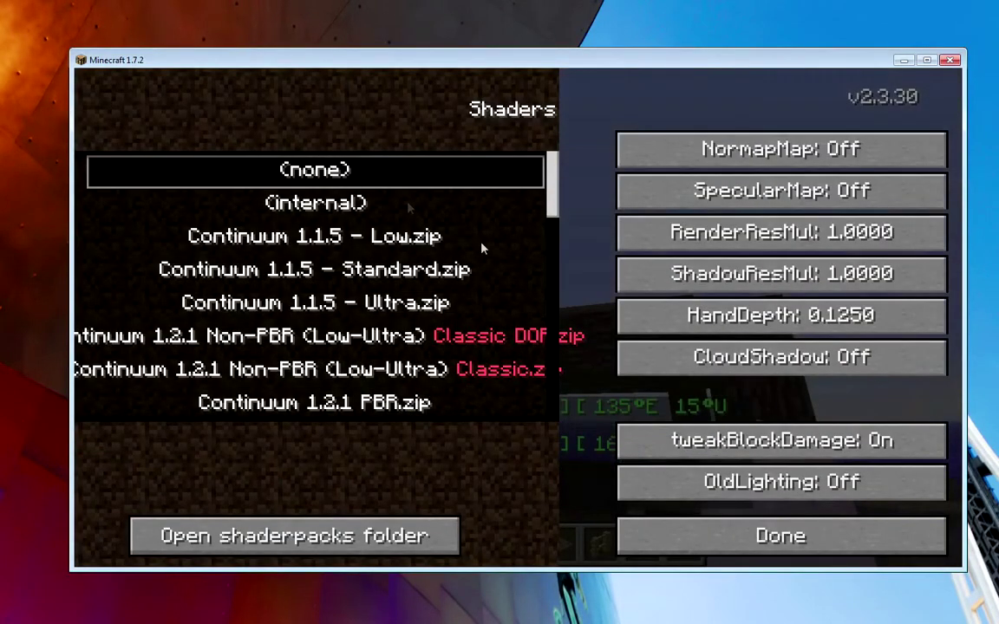
key("Escape")
key("w")
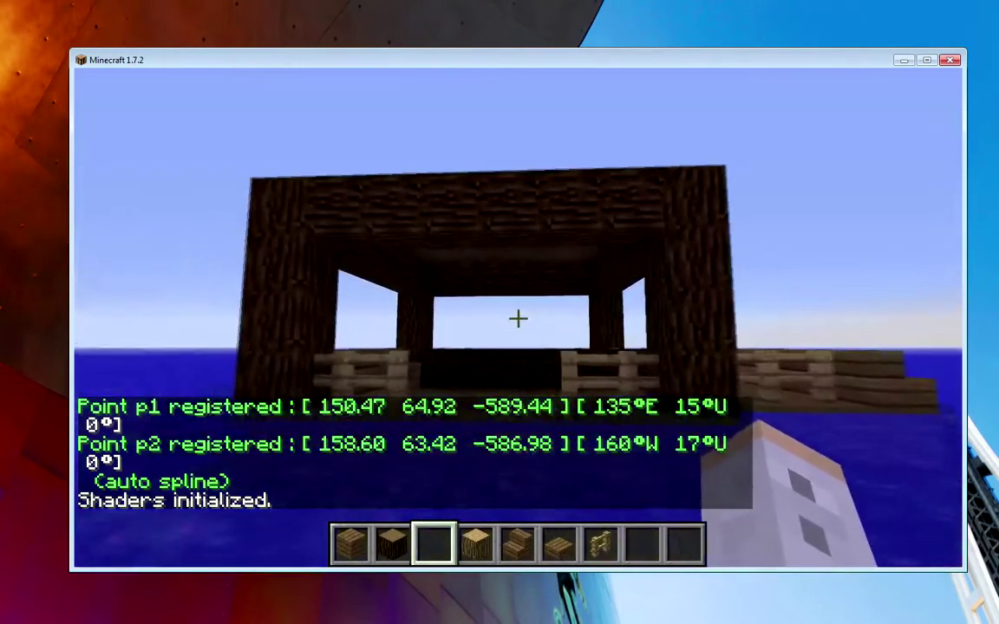
key("w")
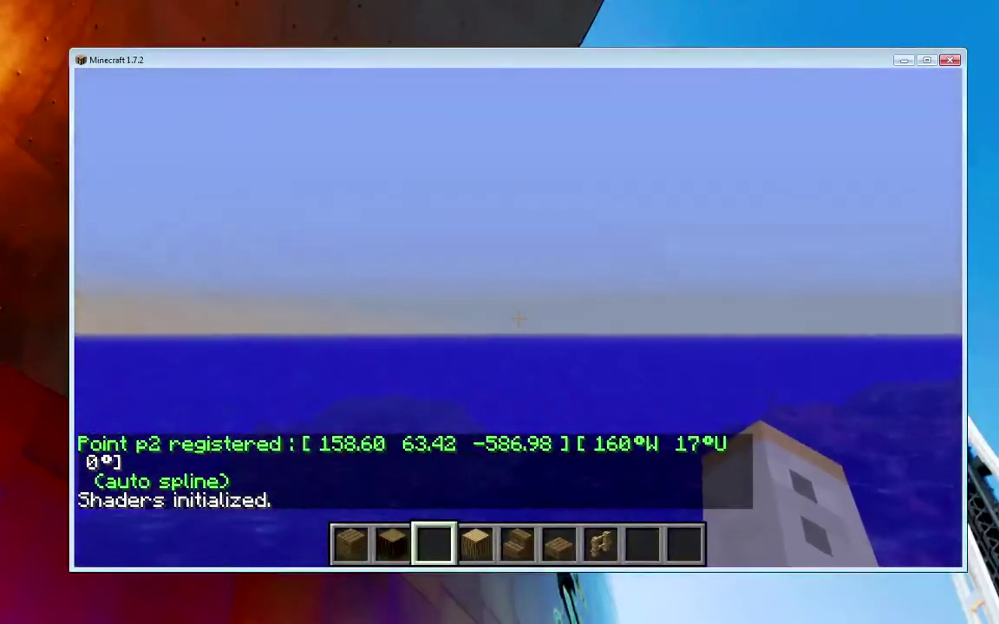
Run '/cam start 40s' in chat so the camera sweeps around the hut for 40 seconds
key("slash")
type("cam start ")
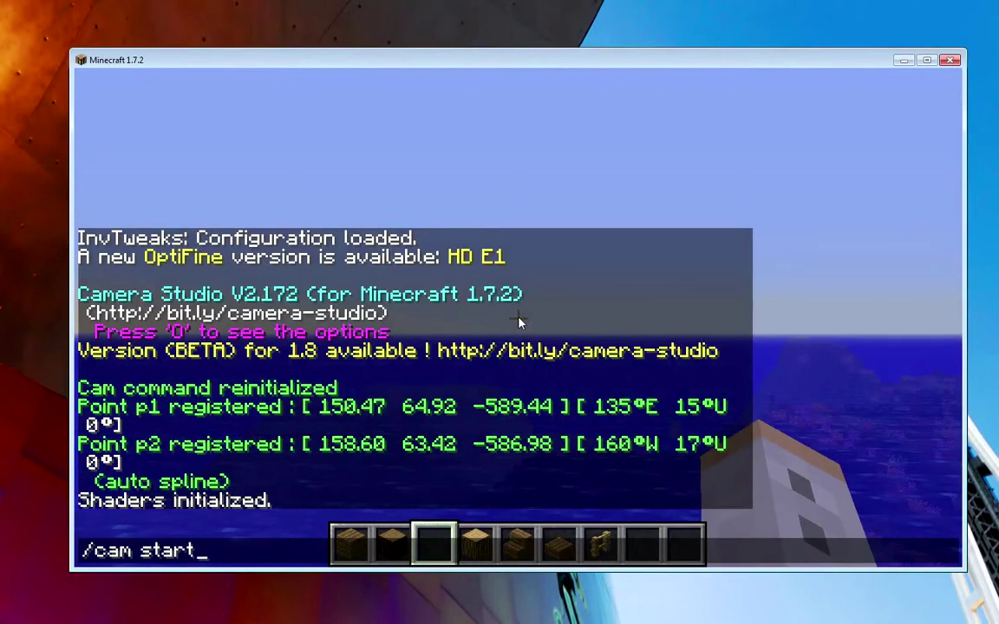
type("40s")
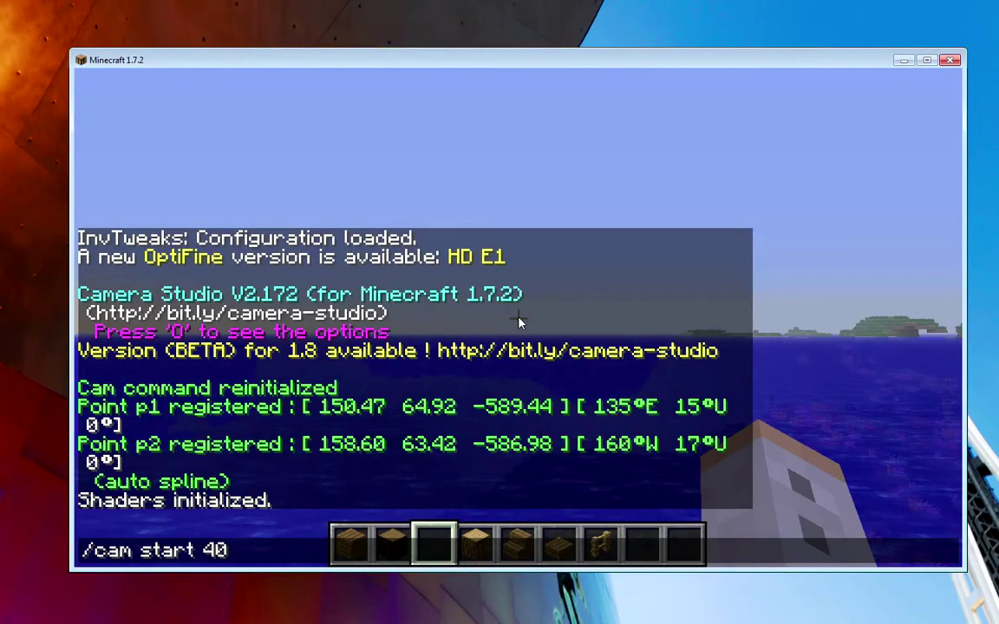
type("s")
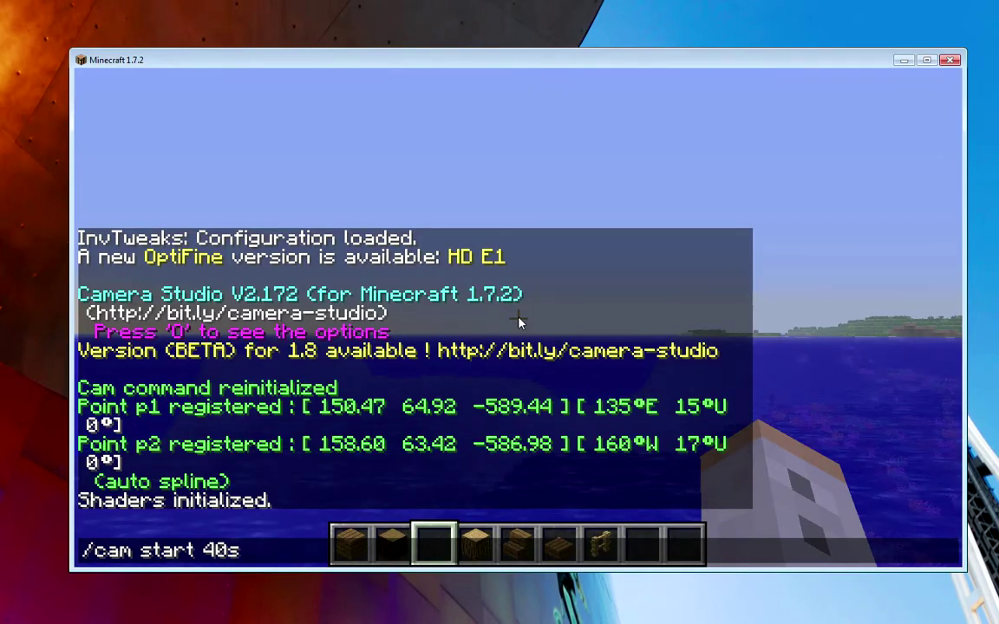
key("Return")
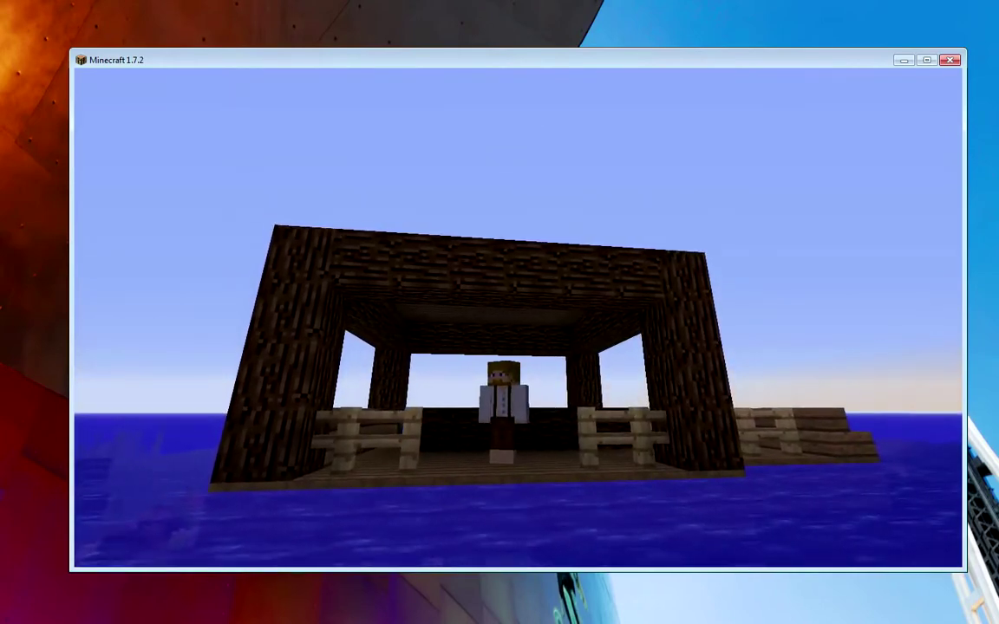
Clear the recorded camera points with /cam clear and stop the running camera travel
key("slash")
type("cam clear")
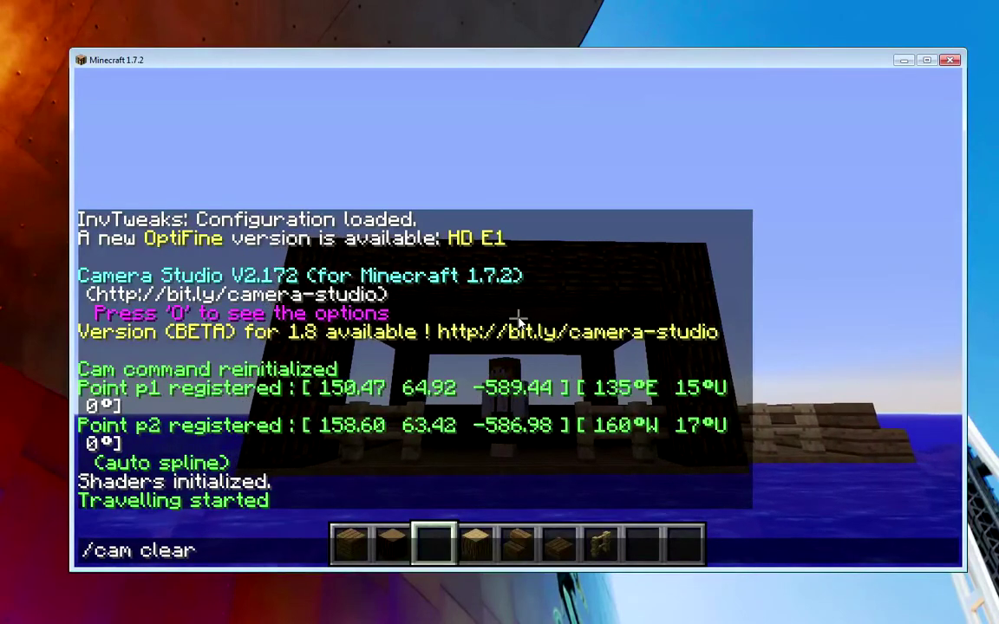
key("Return")
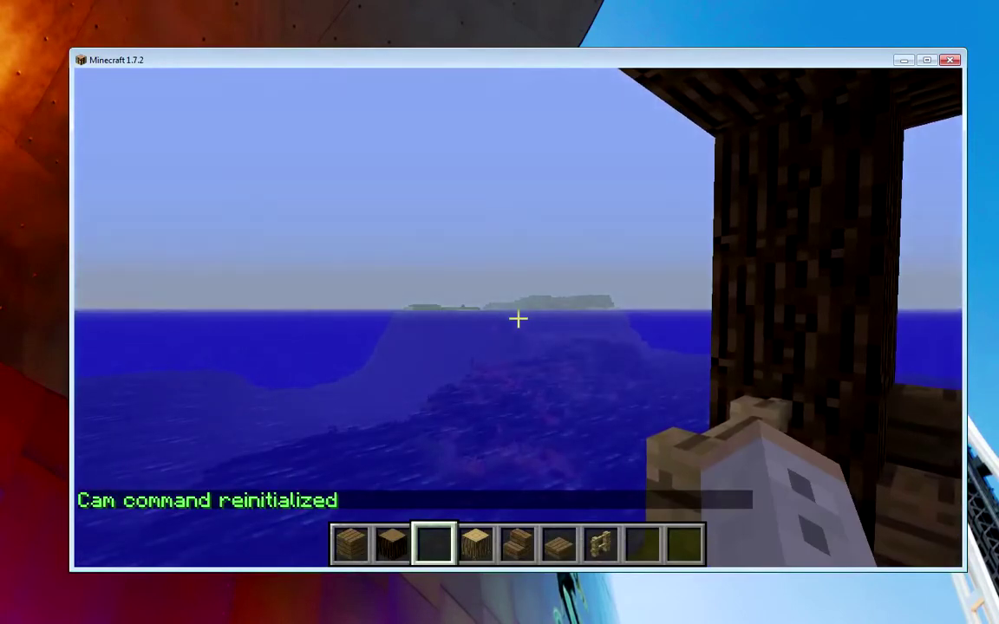
key("slash")
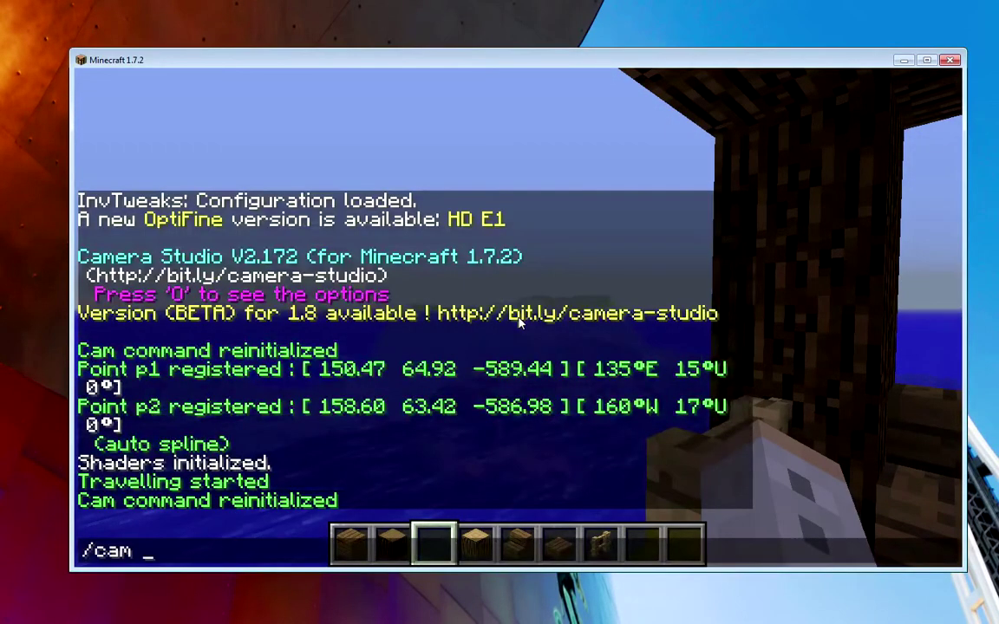
key("Return")
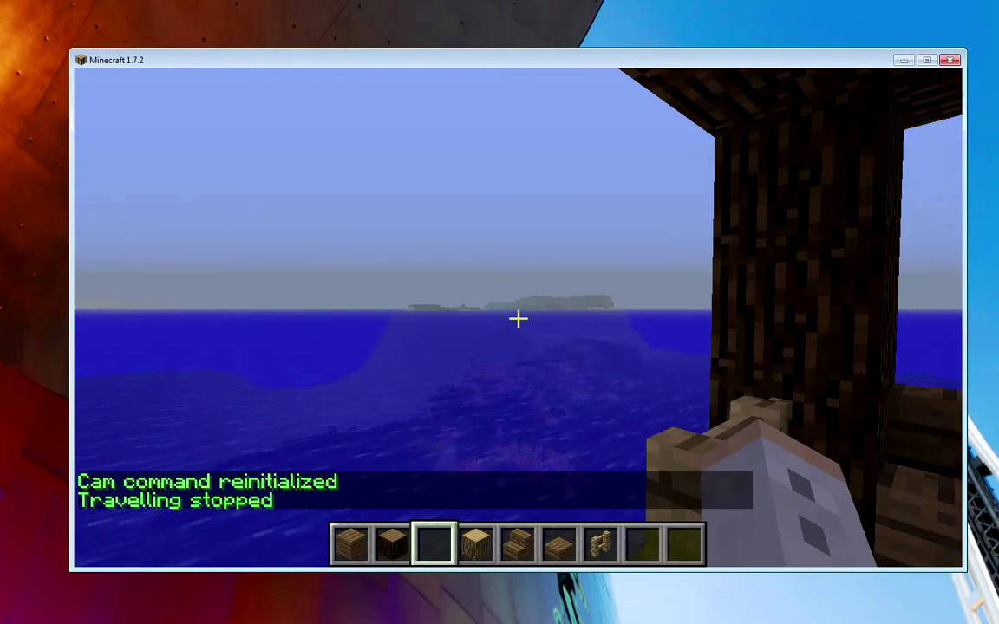
Register camera points p1–p3 around the house, then start a 30-second /cam start playback
key("s")
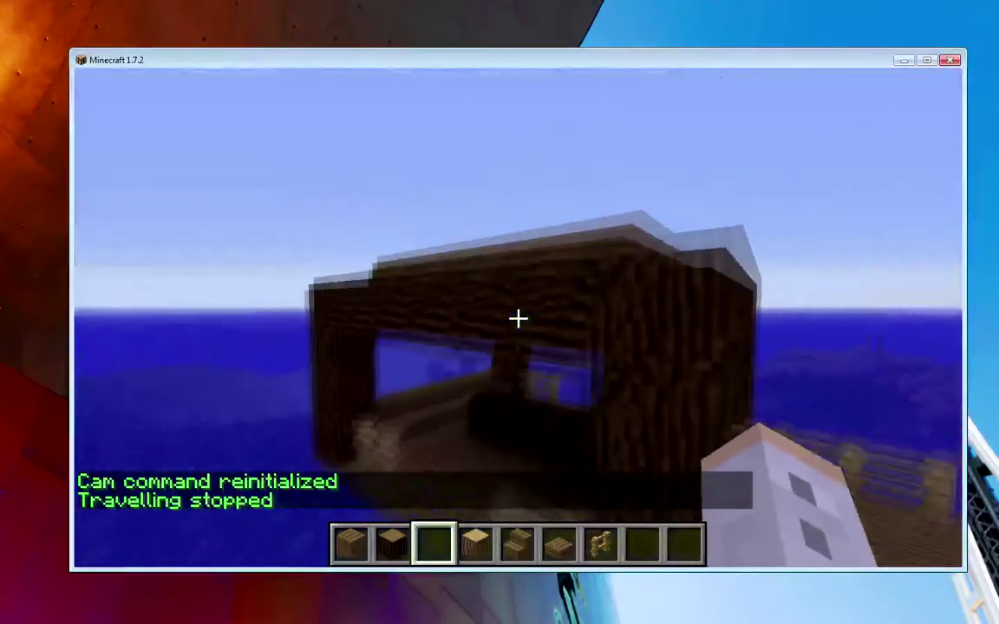
key("a")
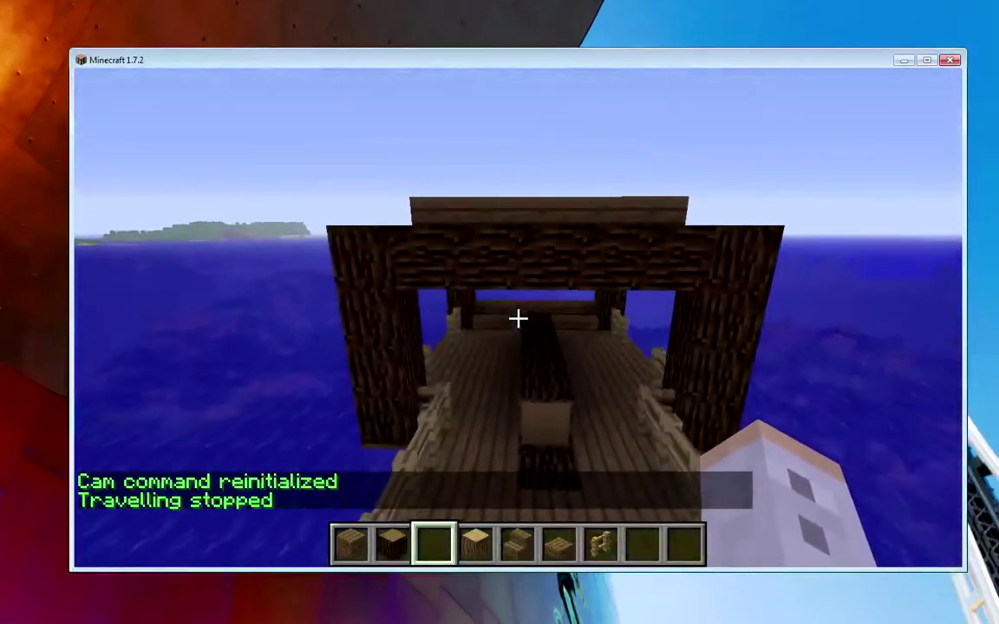
key("p")
key("d")
key("p")
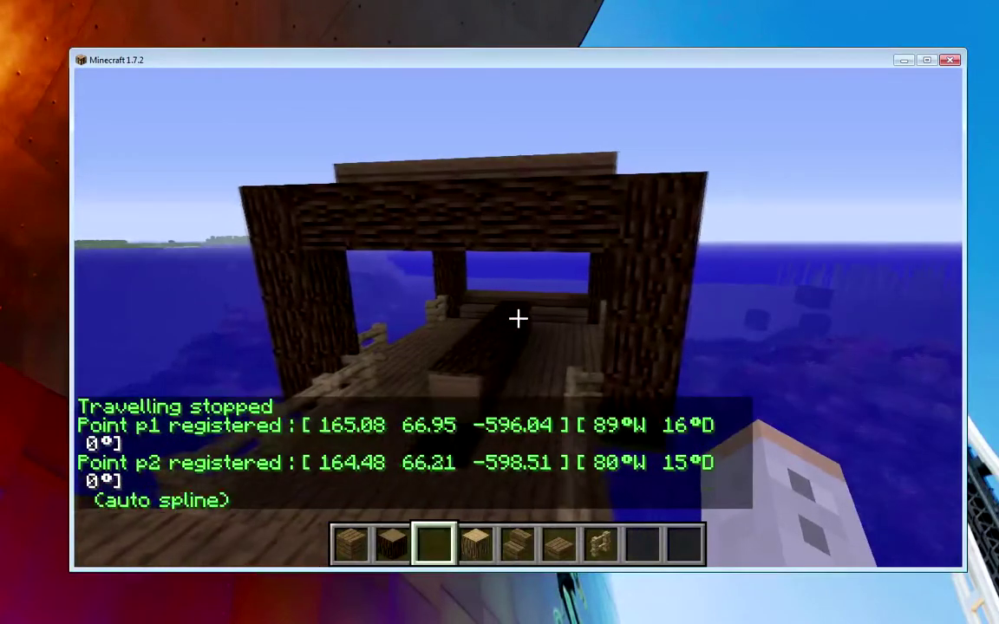
key("p")
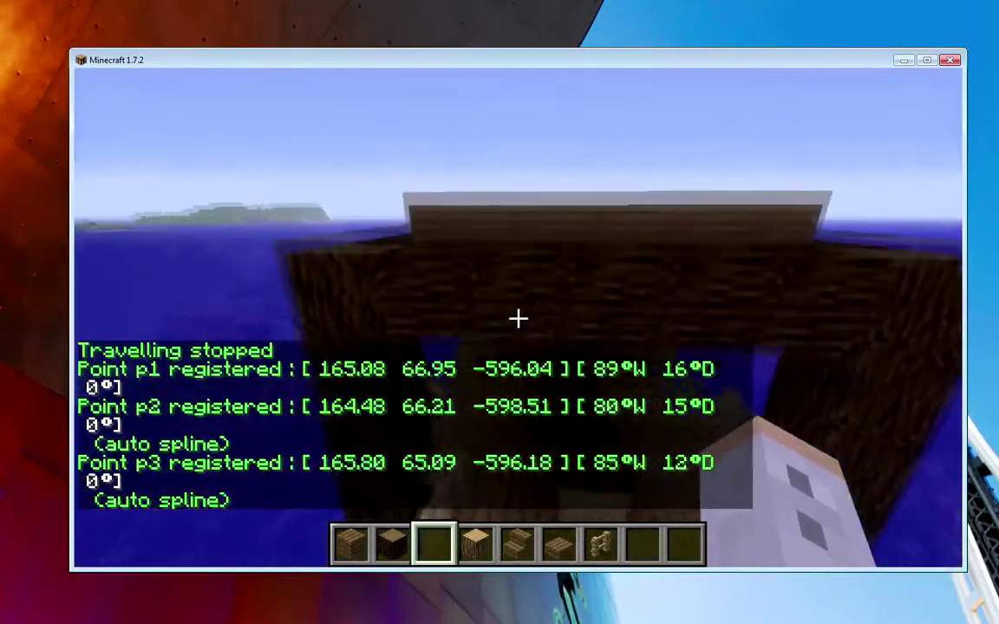
key("shift")
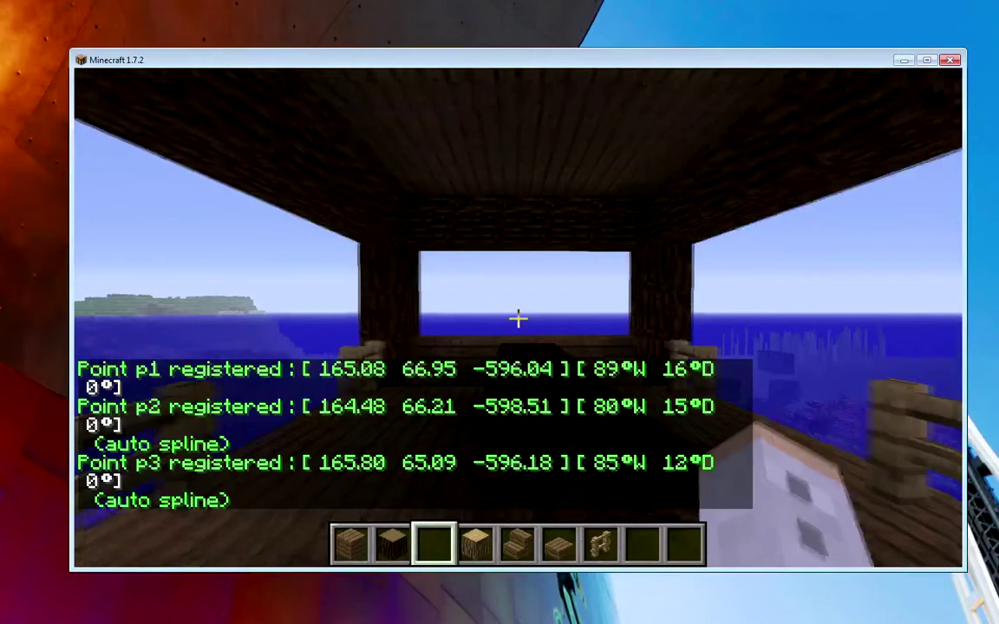
type("s")
type("/cam start ")
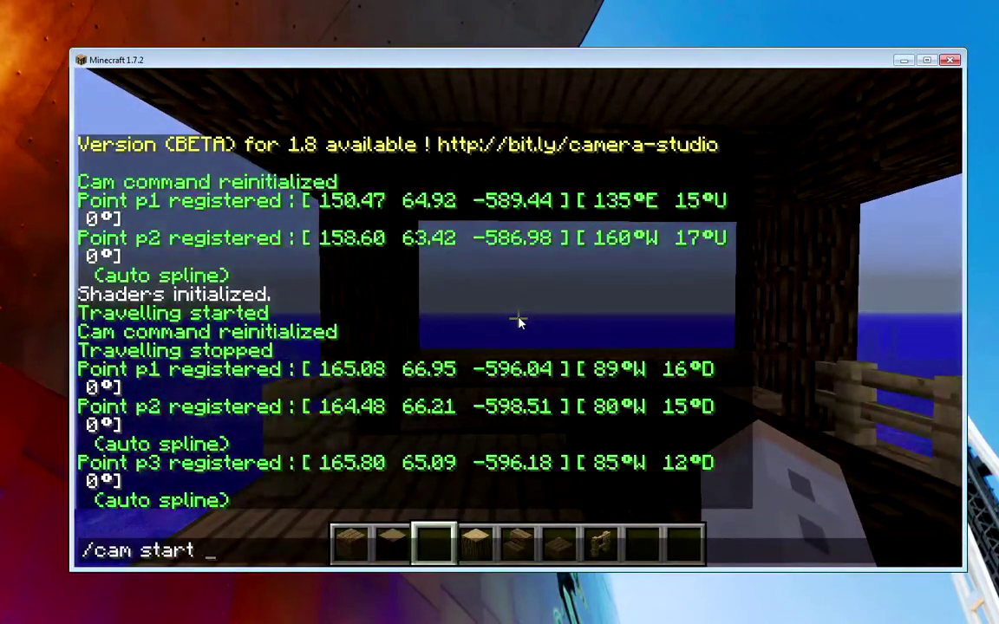
type("30s")
key("Return")
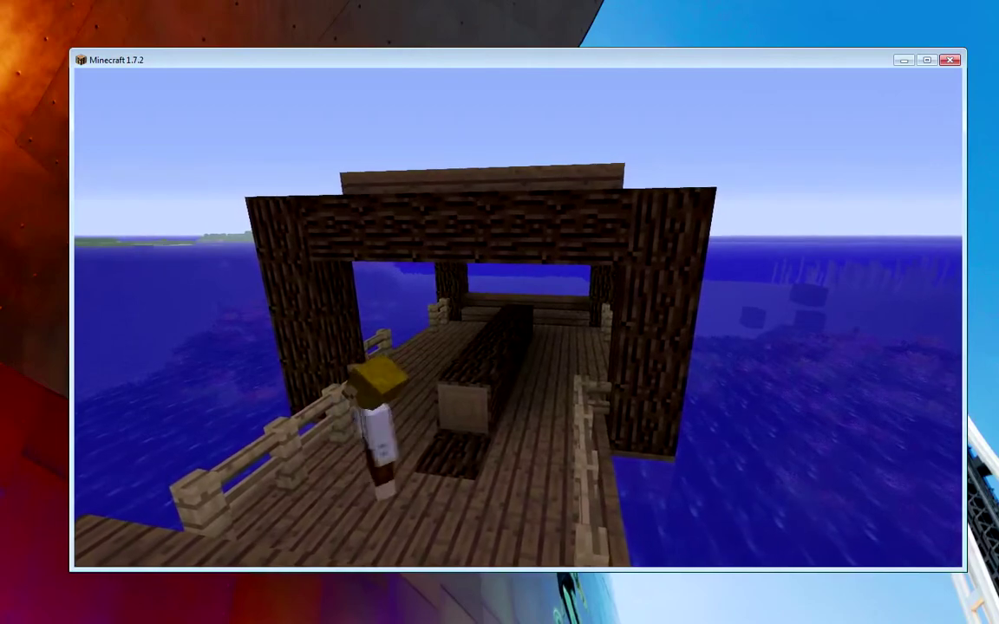
Clear the old path, then mark p1 inside the house and p2 outside on the water
type("/cam clear")
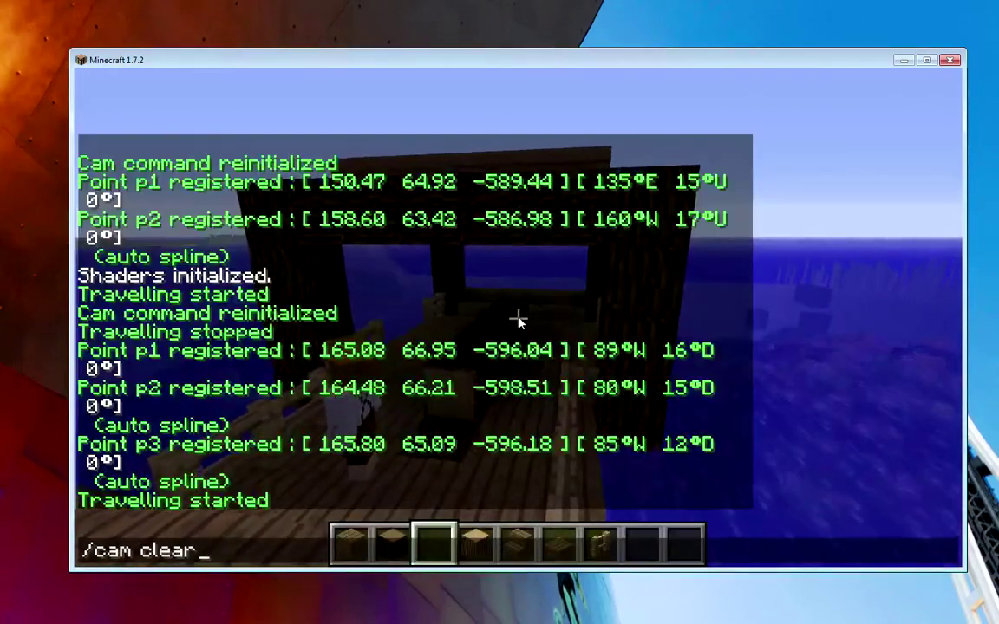
key("Return")
key("s")
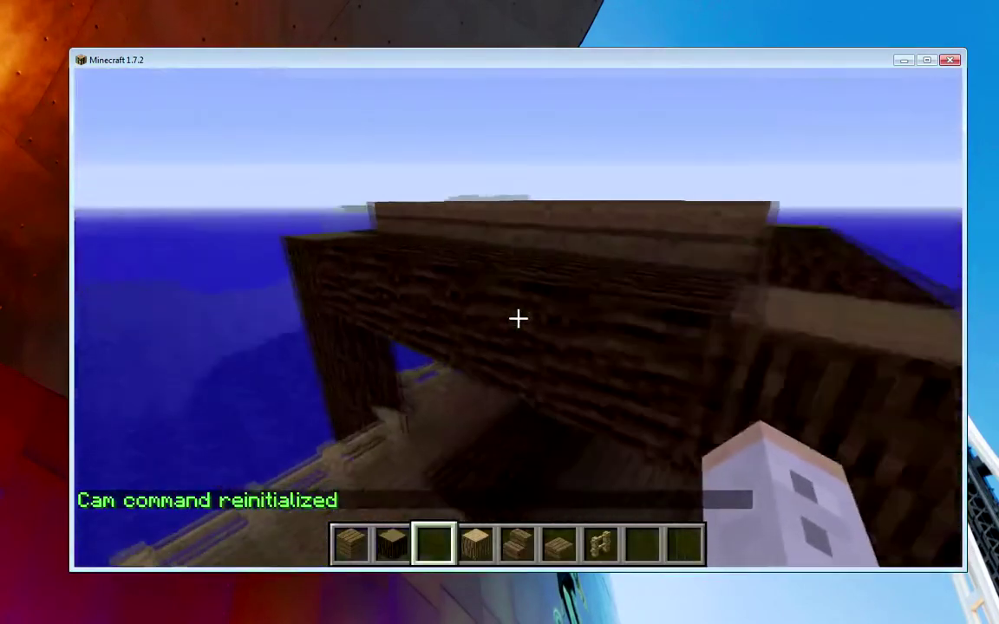
key("w")
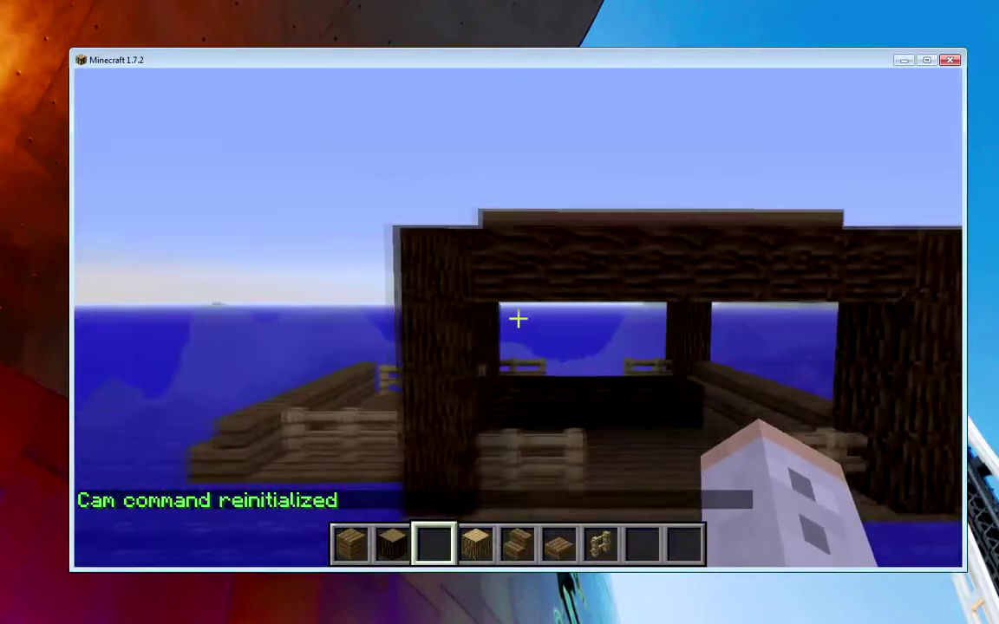
key("p")
key("s")
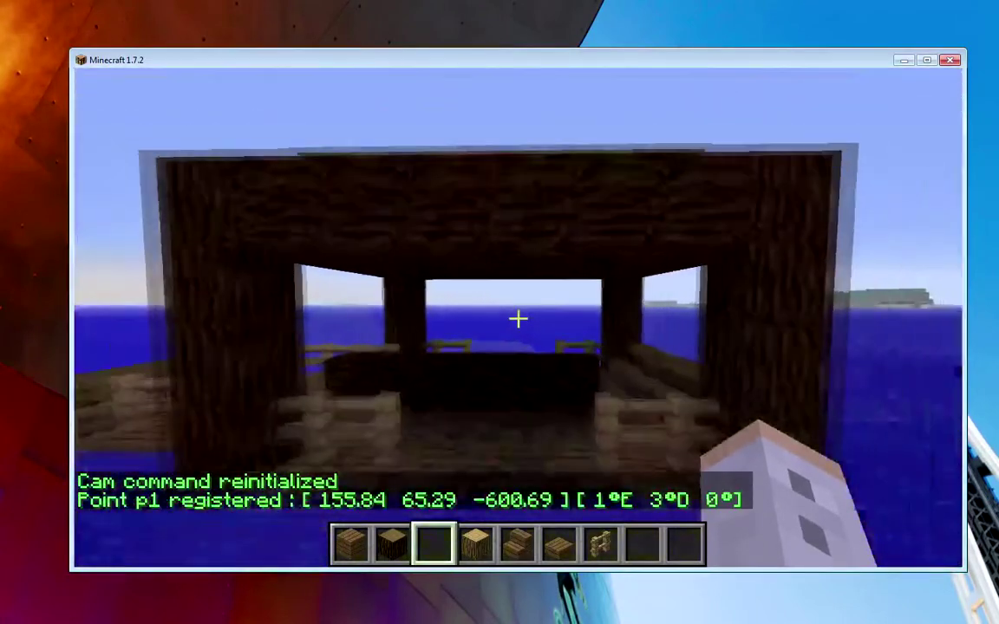
key("p")
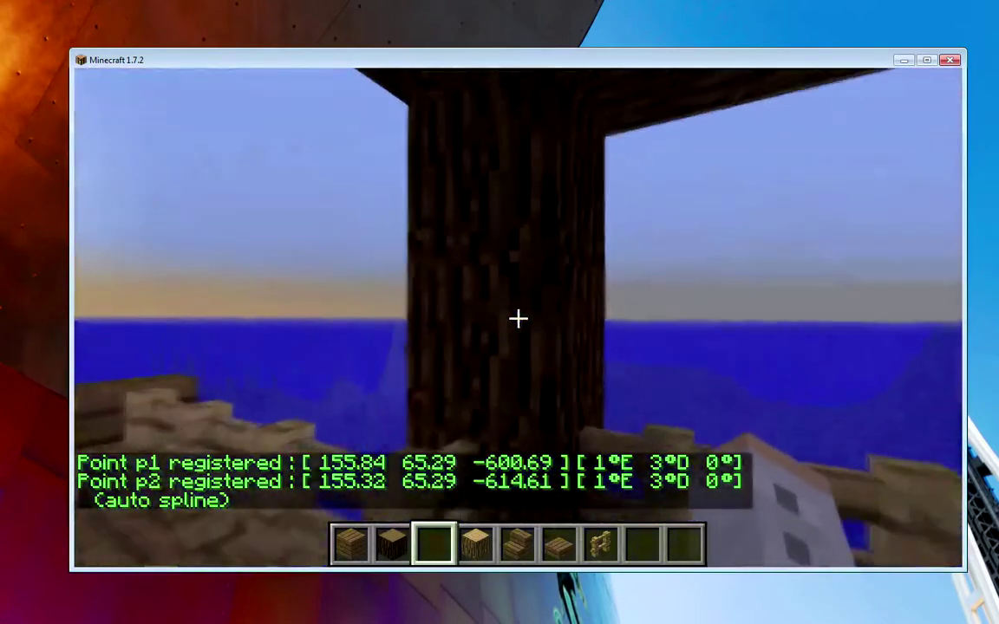
Start the 20-second camera glide along the new path with /cam start
key("slash")
type("cam start 20s")
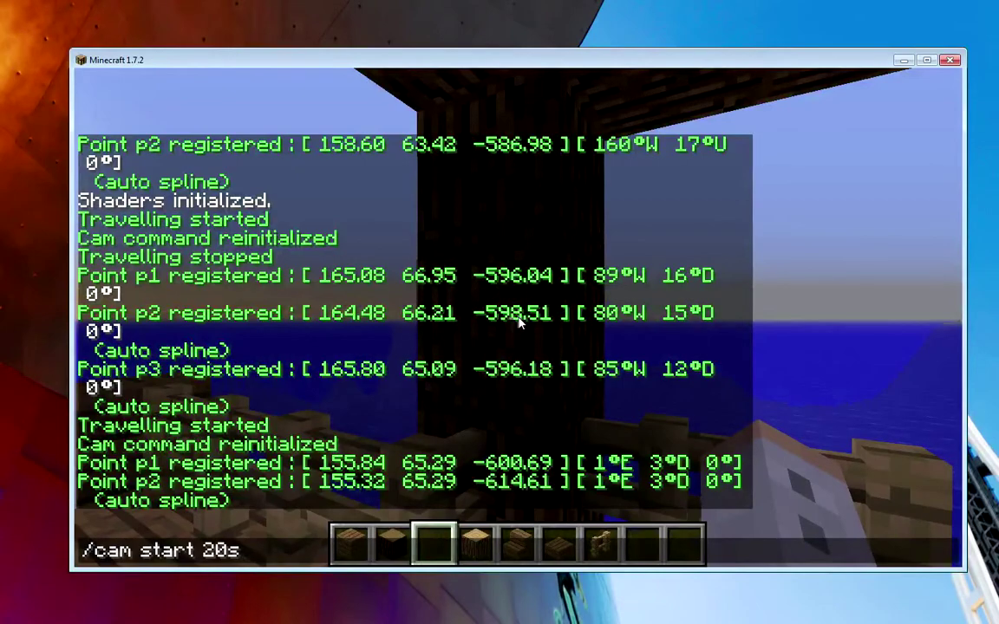
key("Return")
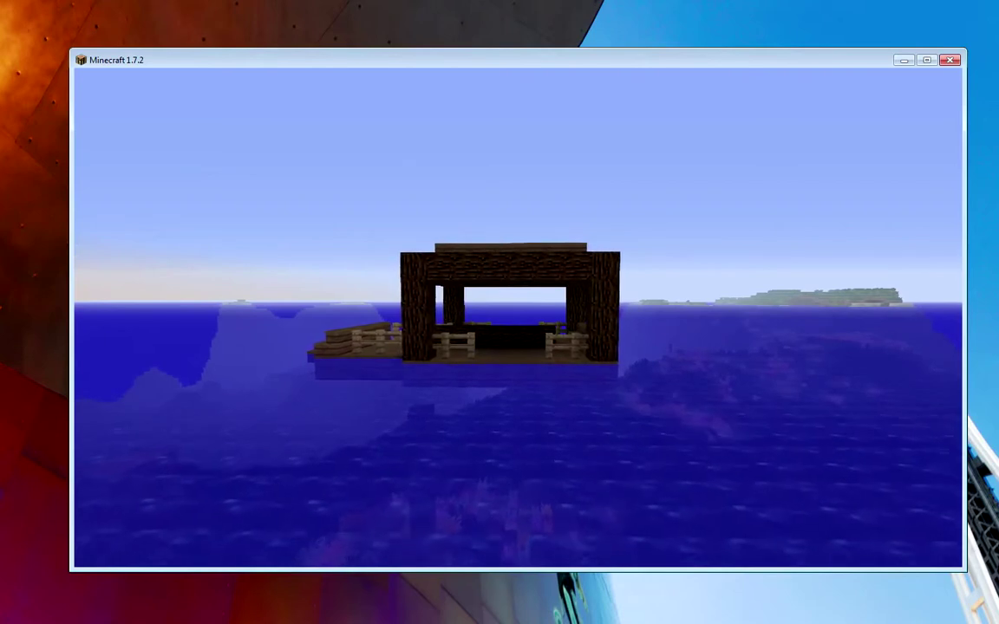
Clear the camera path with /cam clear
type("/cam clear")
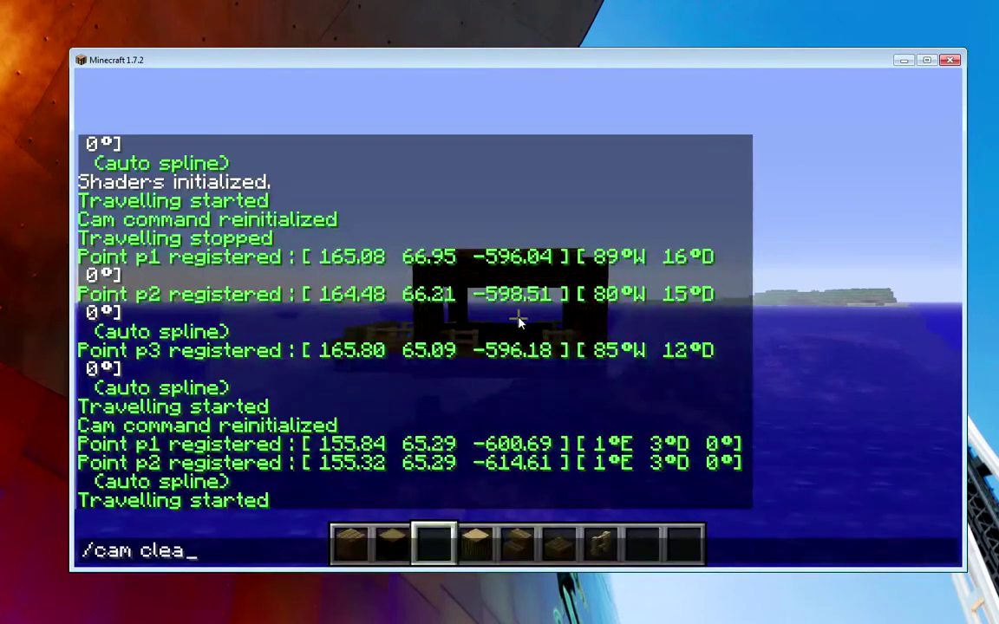
key("Return")
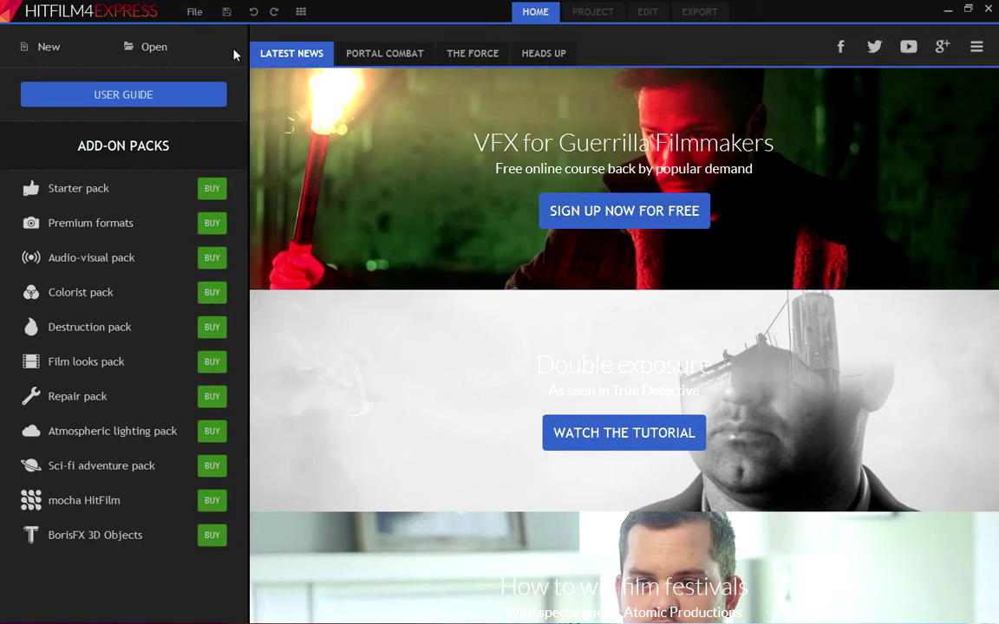
Start a new project from the HitFilm Home page
left_click(48, 45)
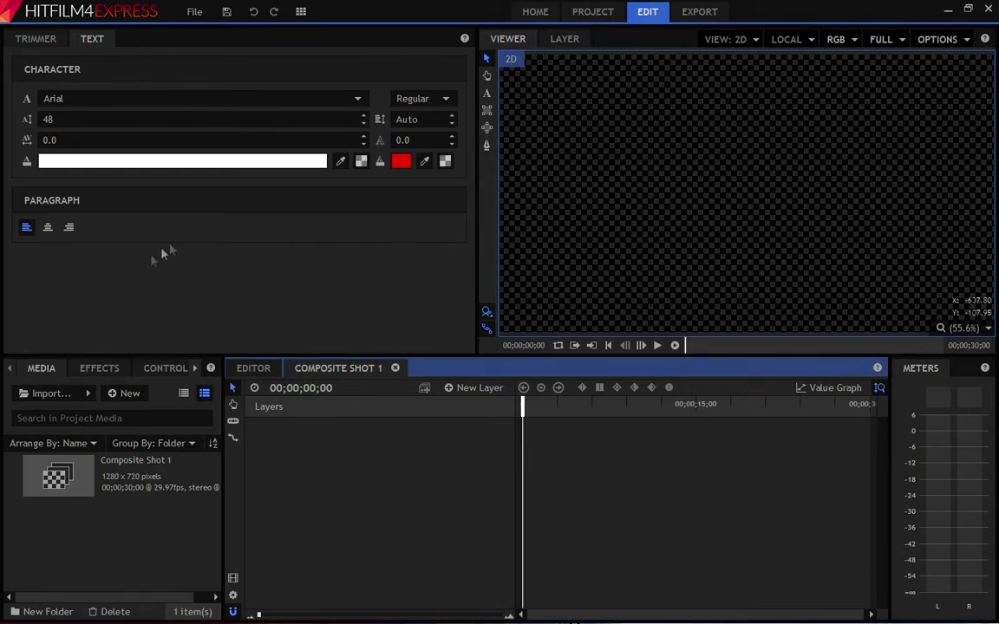
Import the three javaw AVI recordings into the Media panel
left_click(51, 394)
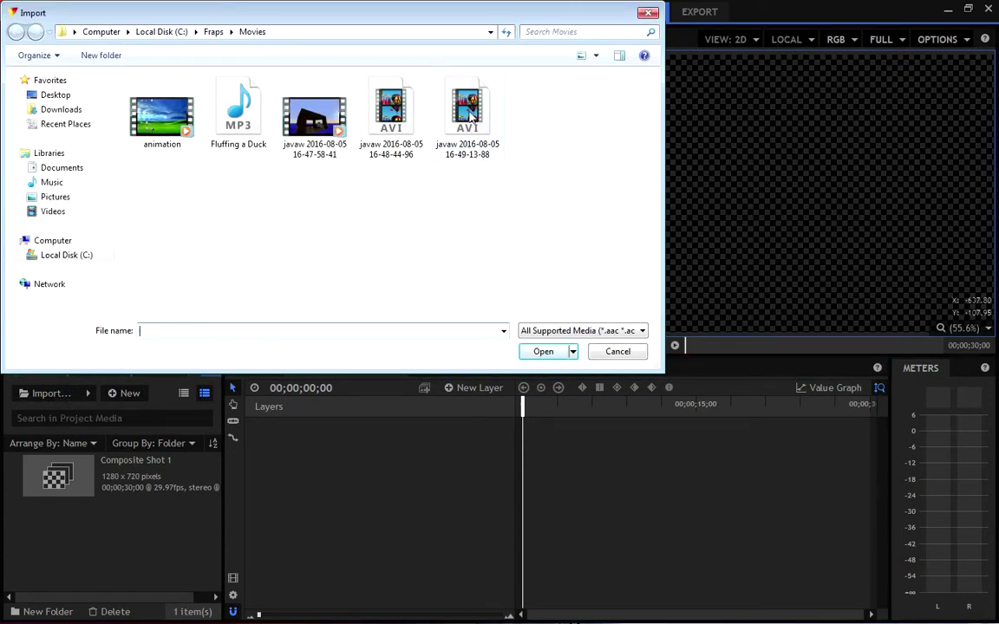
left_click(438, 113)
left_click(312, 128, "shift")
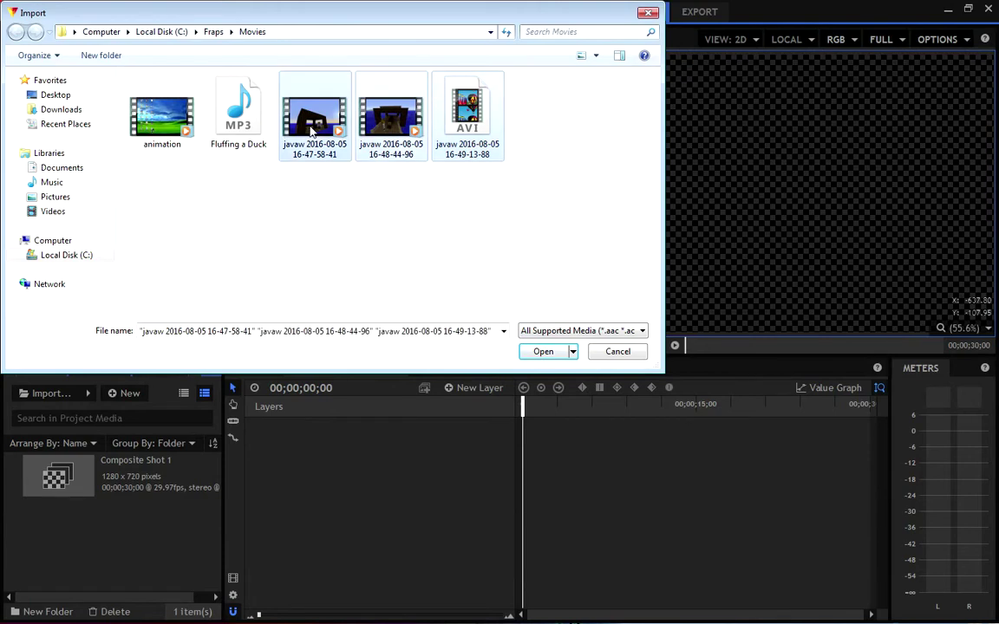
left_click(543, 351)
left_click_drag(216, 472, 217, 488)
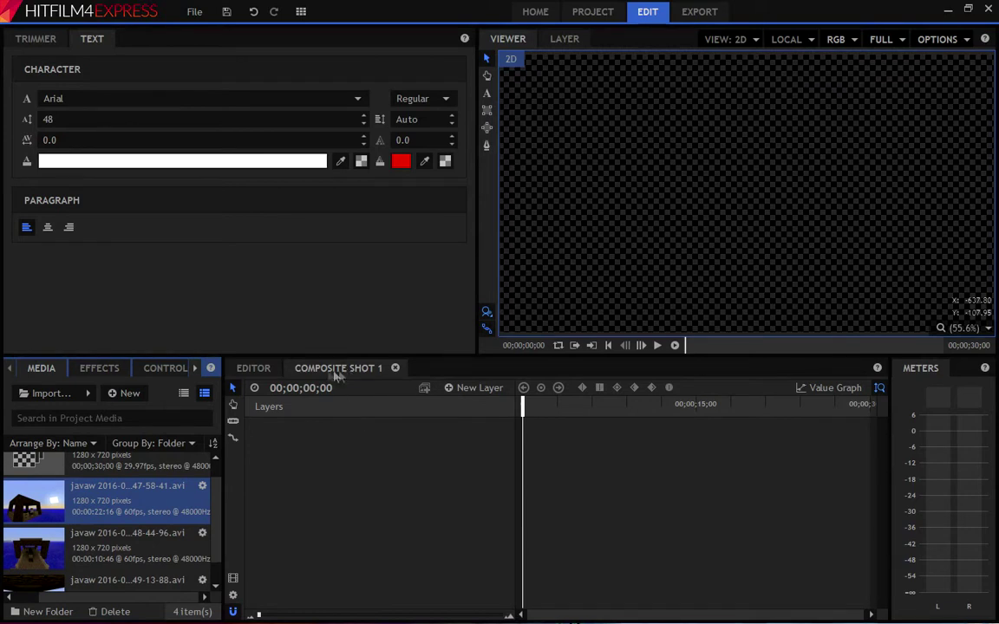
Place the 47-58-41, 48-44-96 and 49-13-88 clips in order on Video 1 and play them back
left_click(395, 370)
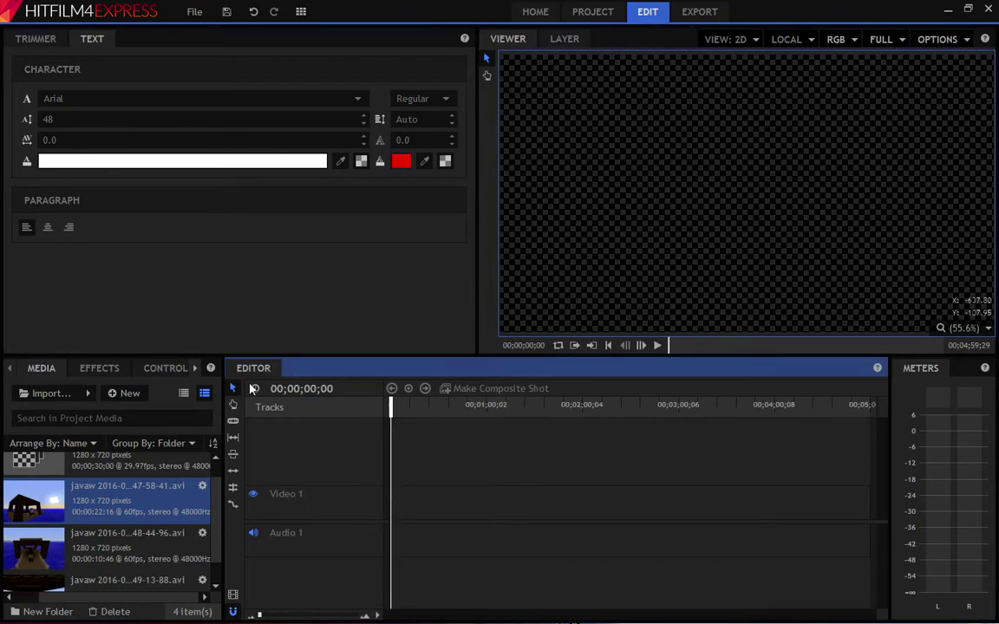
left_click_drag(35, 501, 382, 503)
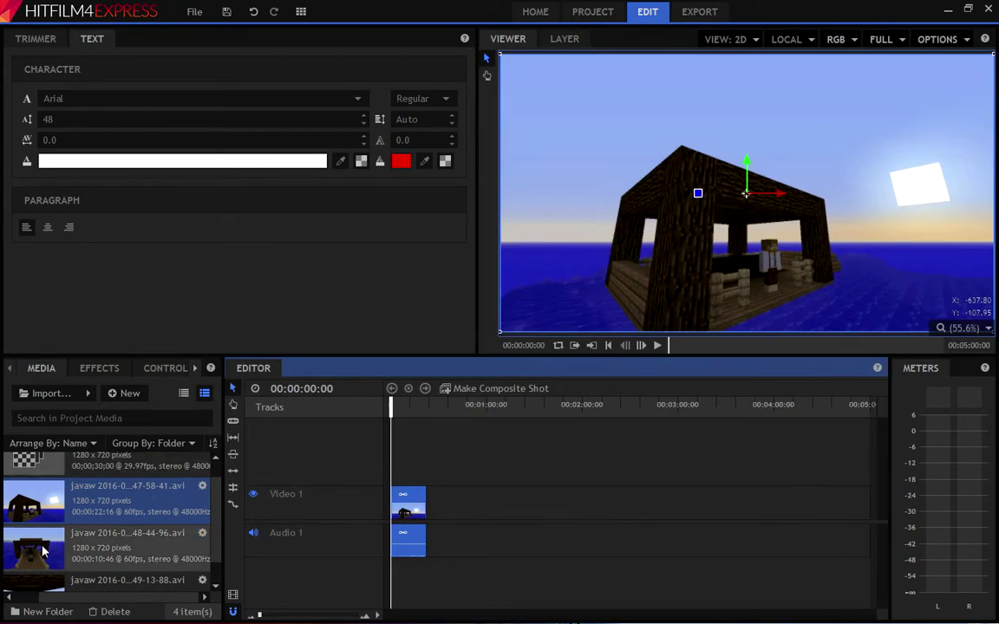
left_click(43, 550)
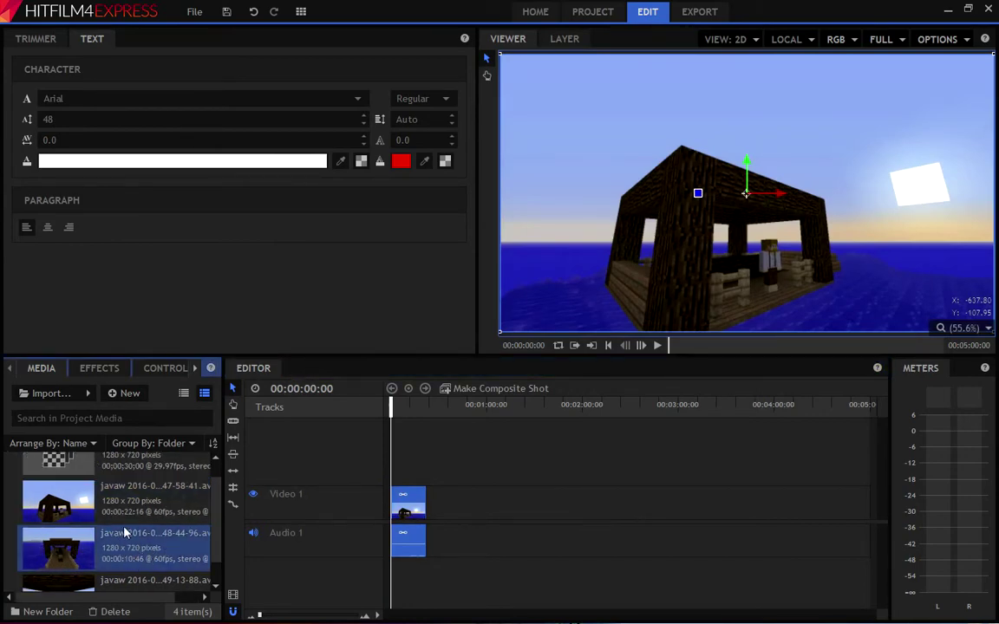
left_click_drag(126, 532, 438, 518)
left_click(93, 586)
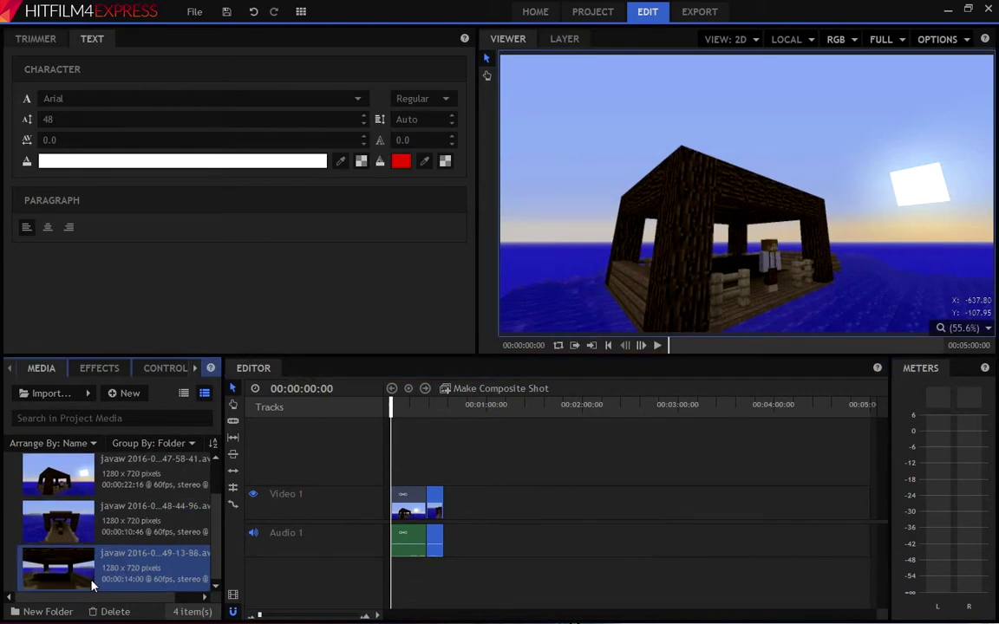
left_click_drag(93, 586, 454, 523)
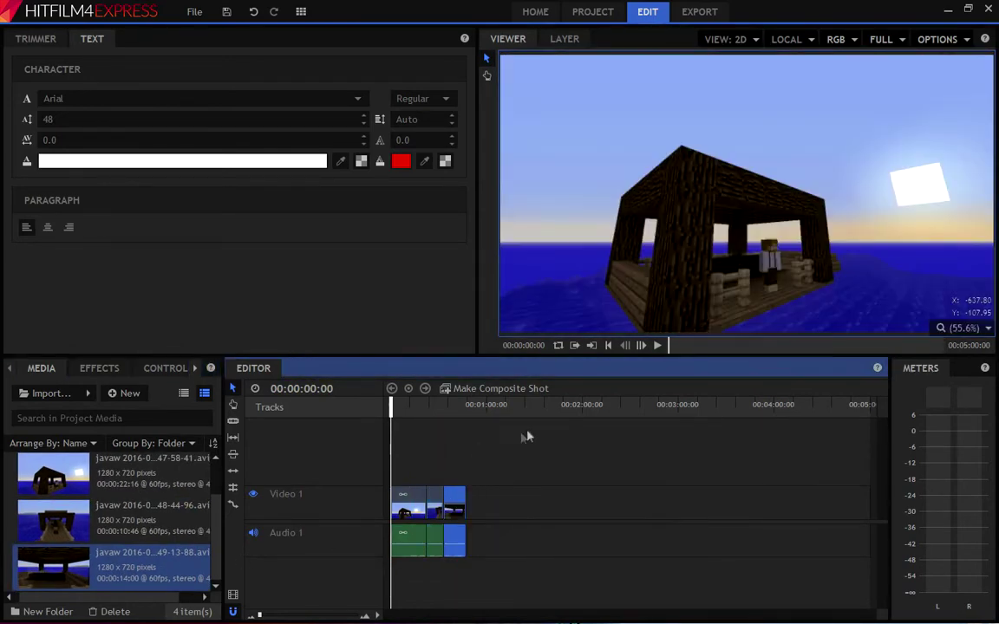
left_click(656, 346)
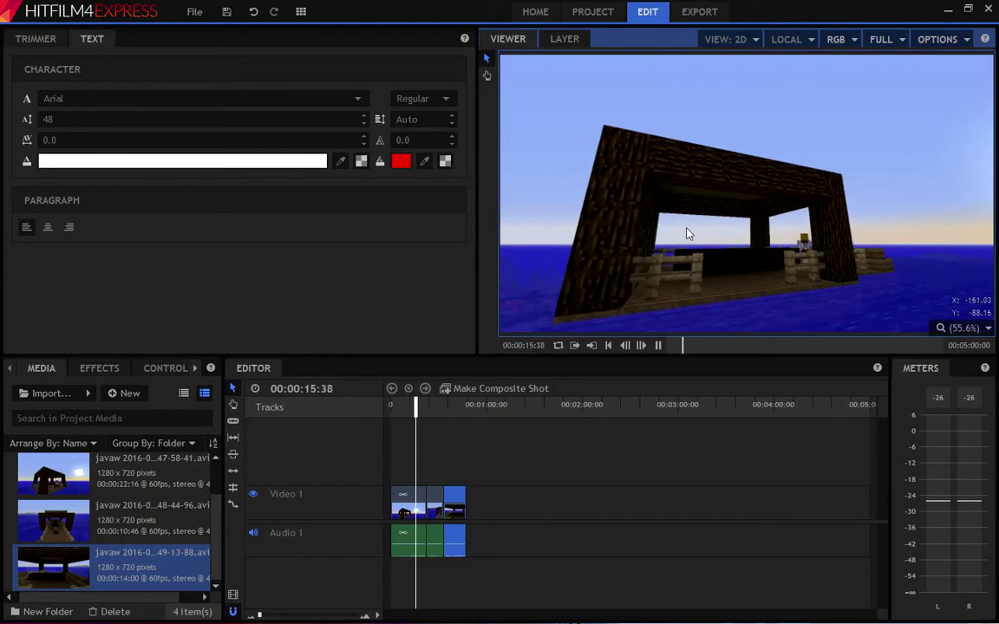
left_click(657, 346)
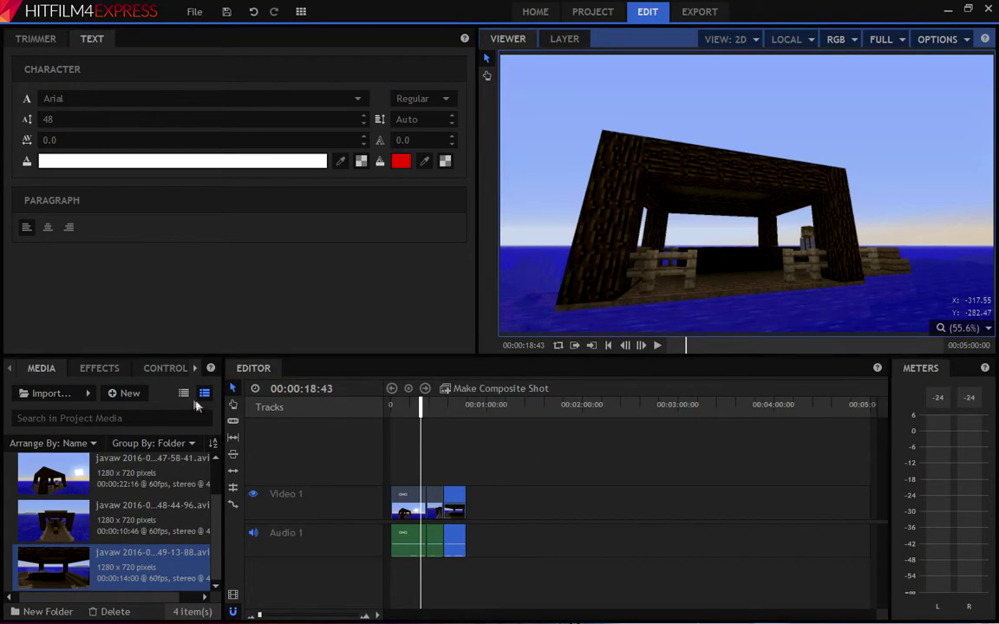
left_click(102, 367)
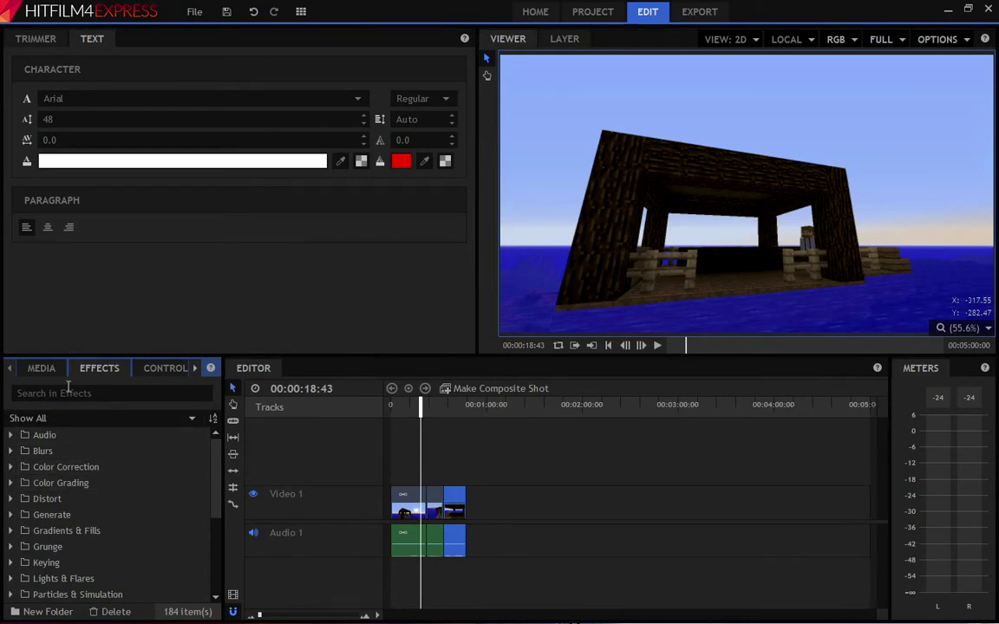
left_click(43, 368)
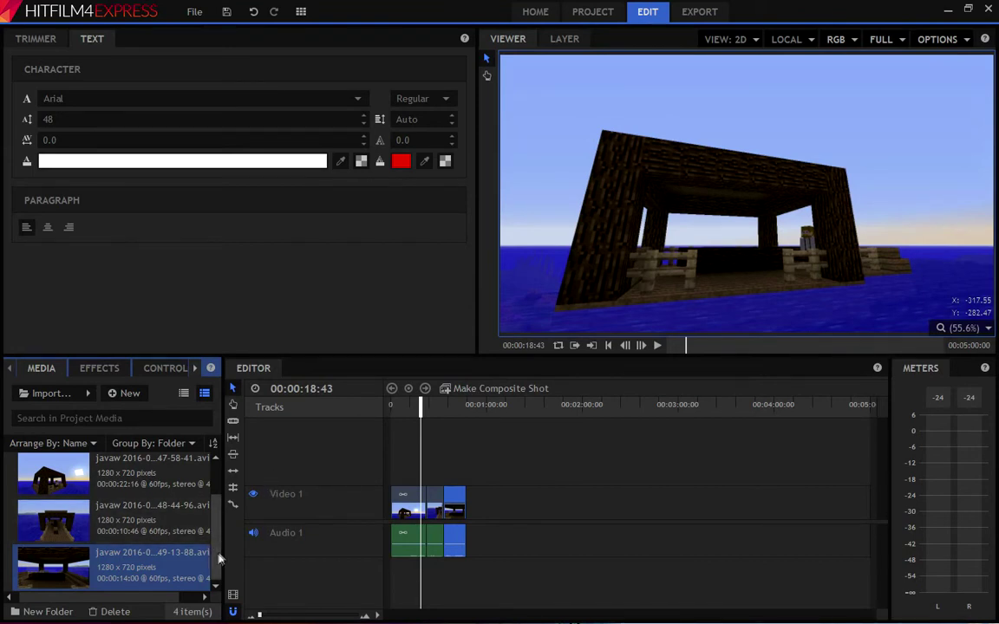
right_click(93, 523)
Create Composite Shot 2 from the Custom template at 1280×720, 60 fps, 30 seconds
right_click(90, 559)
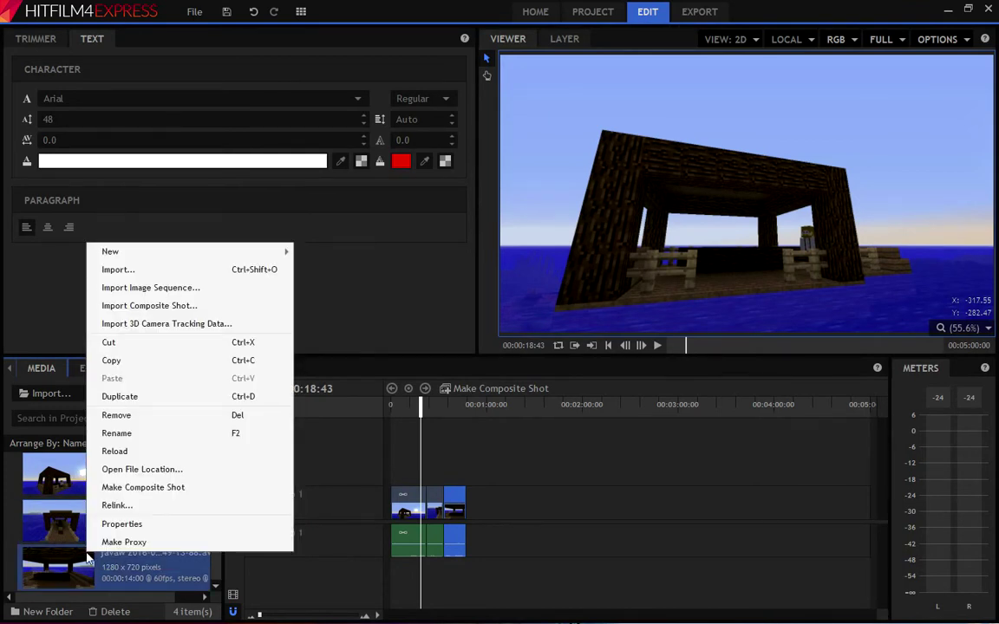
mouse_move(167, 250)
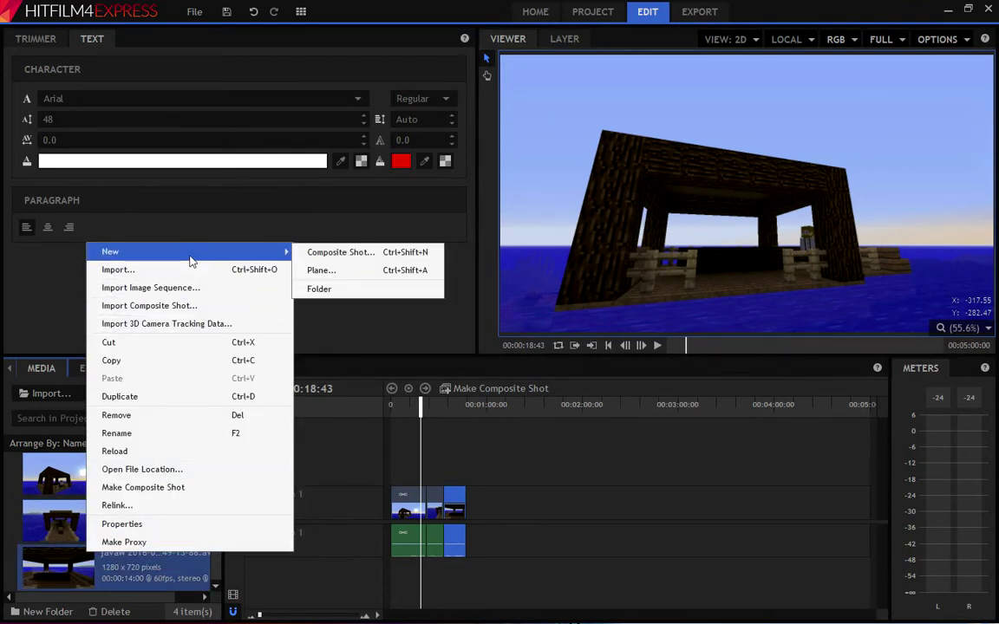
left_click(358, 260)
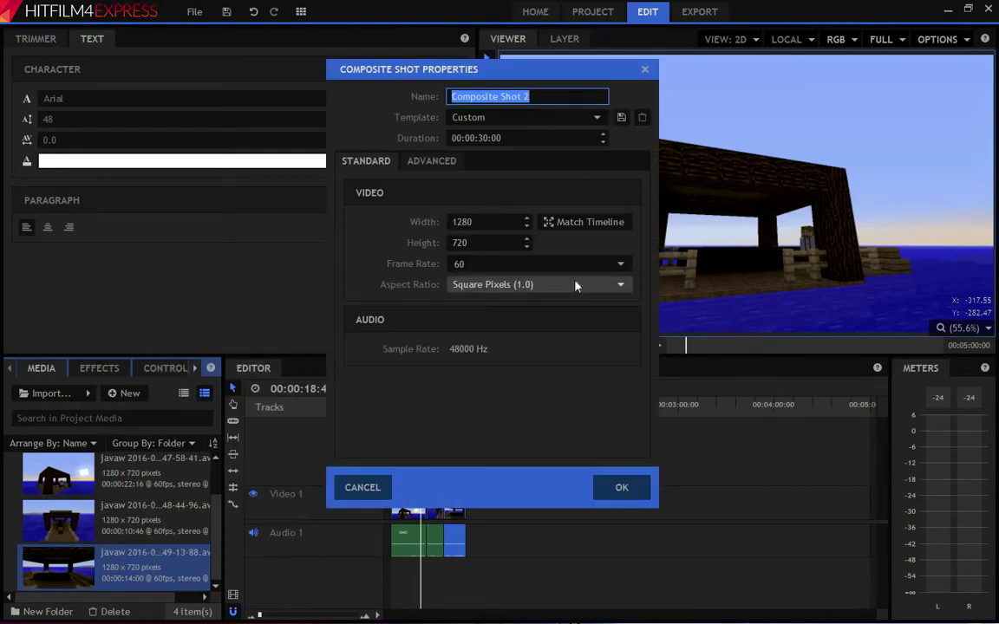
left_click(596, 117)
left_click(558, 333)
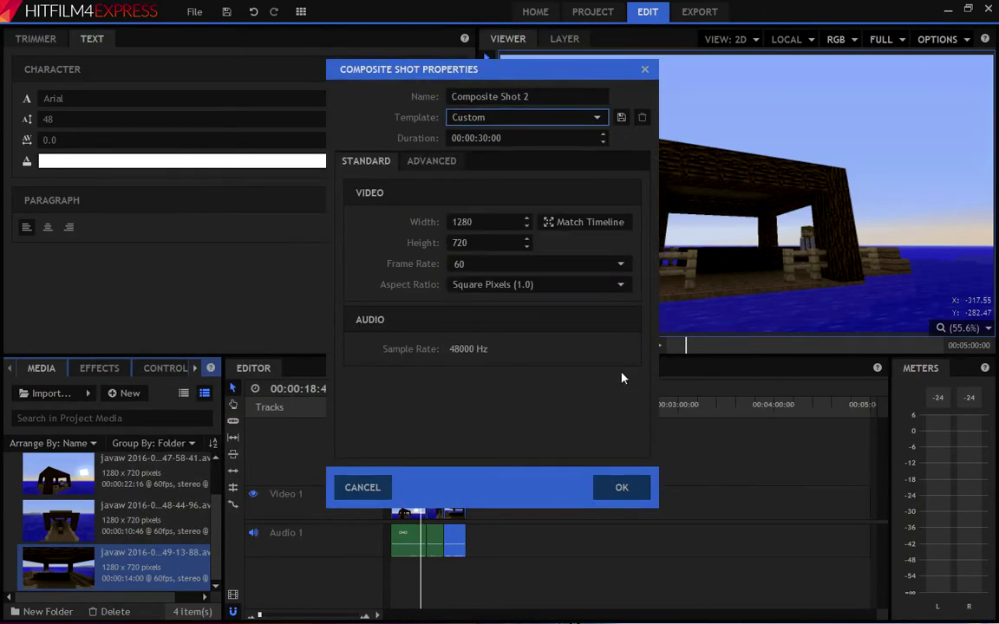
left_click(621, 488)
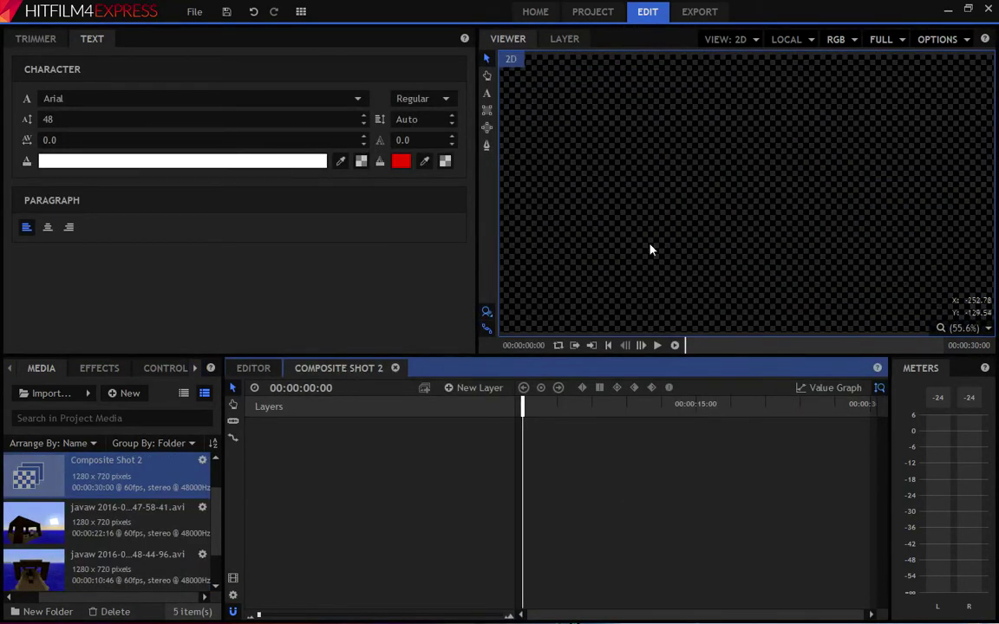
Add a 400×400 text layer with white, centre-aligned text
left_click(475, 392)
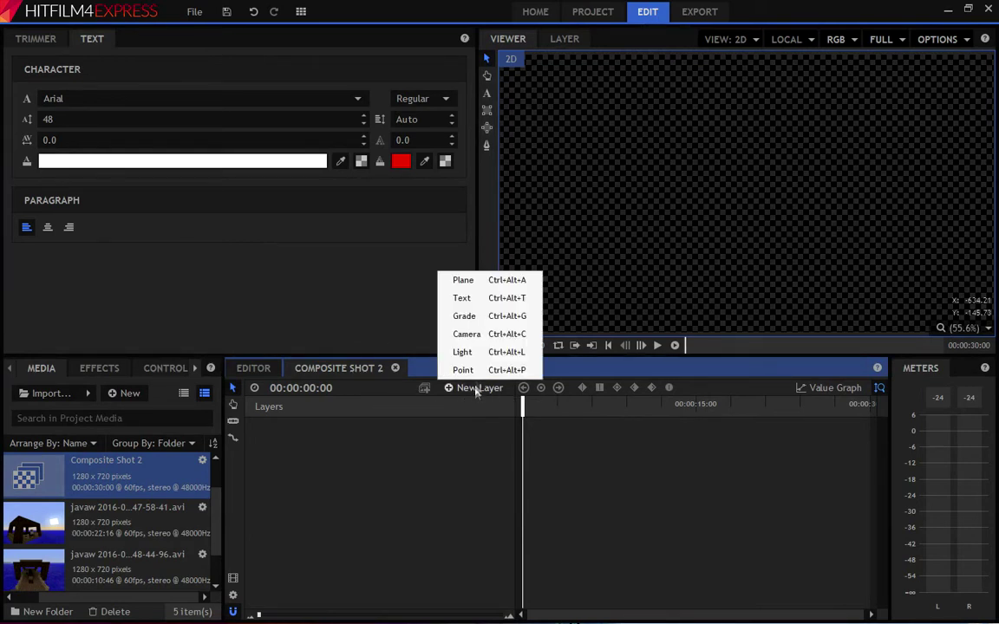
left_click(475, 298)
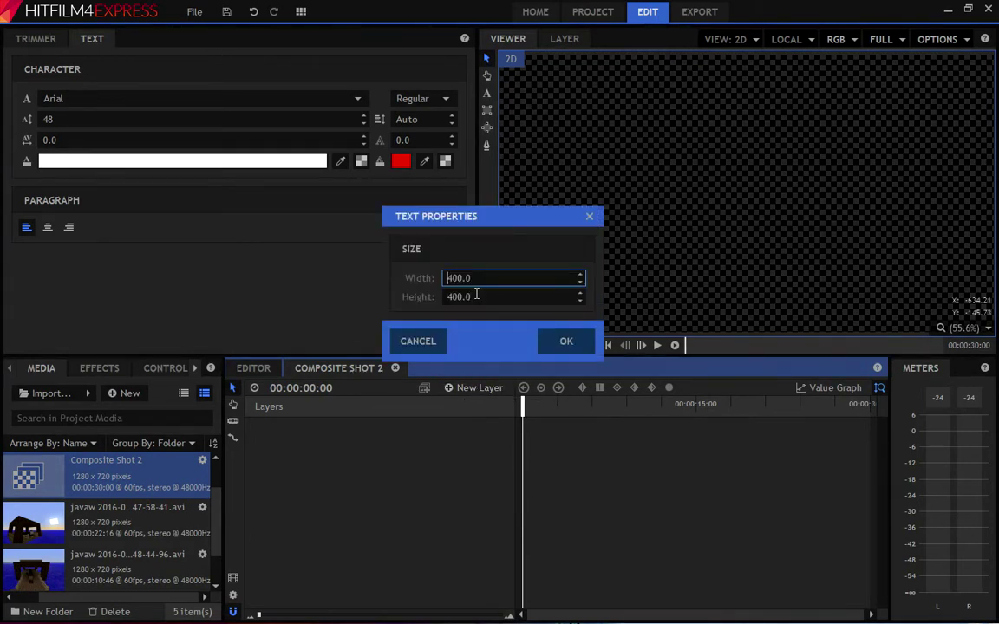
left_click(559, 341)
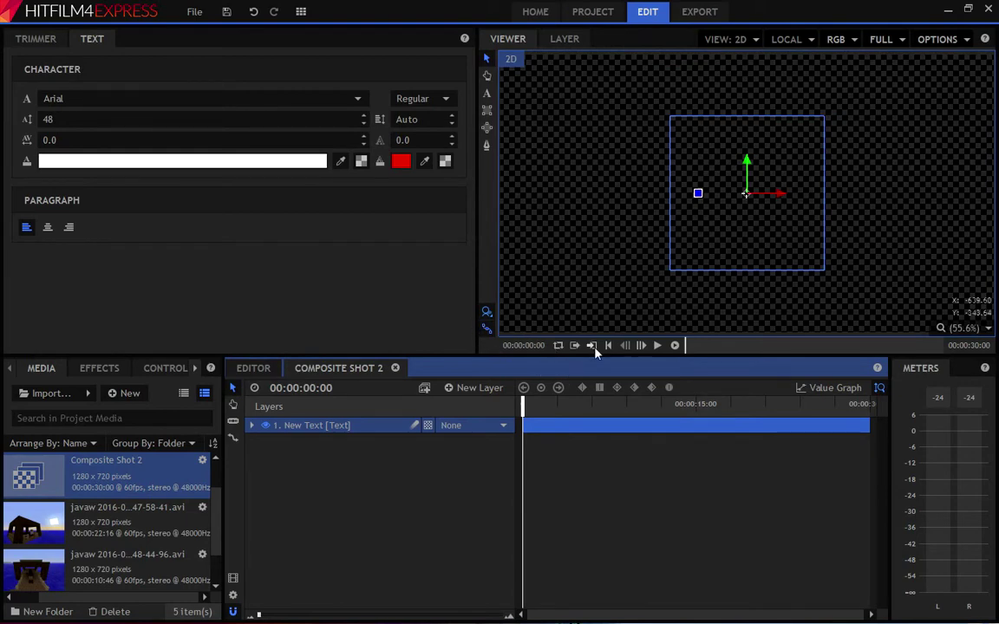
left_click(105, 162)
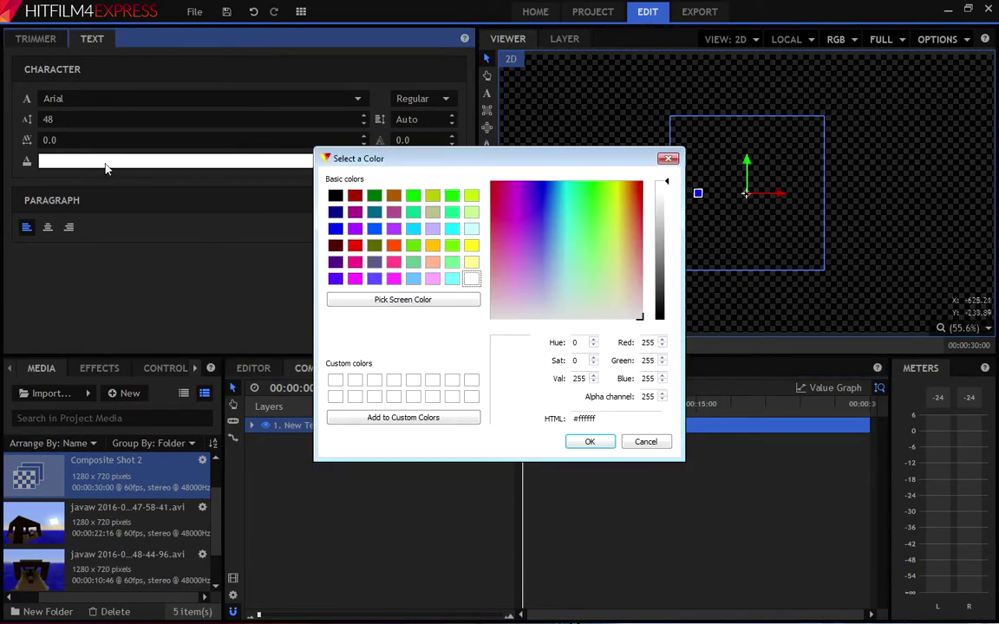
left_click(667, 157)
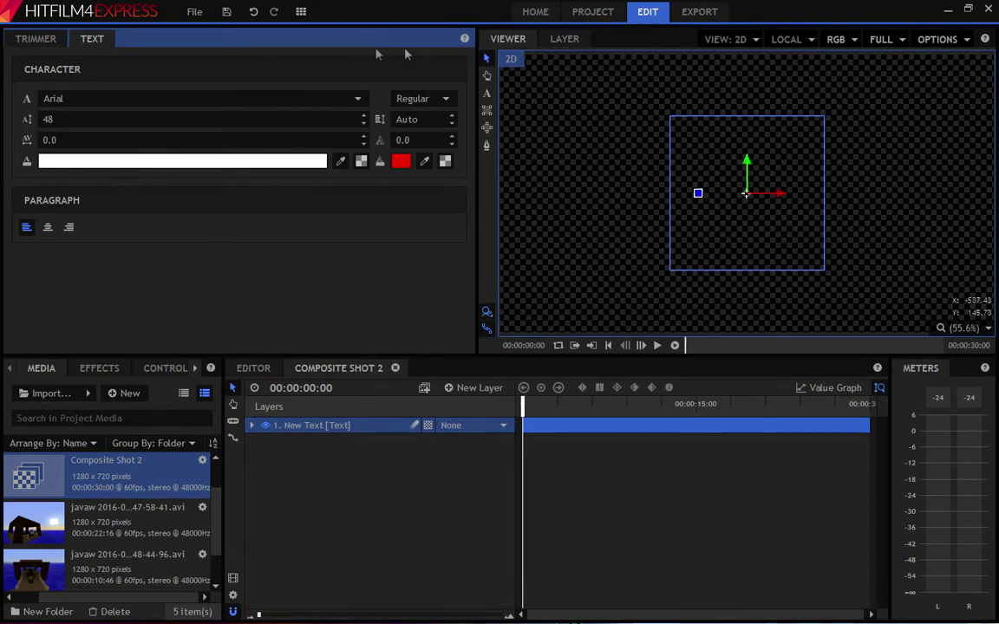
left_click(48, 228)
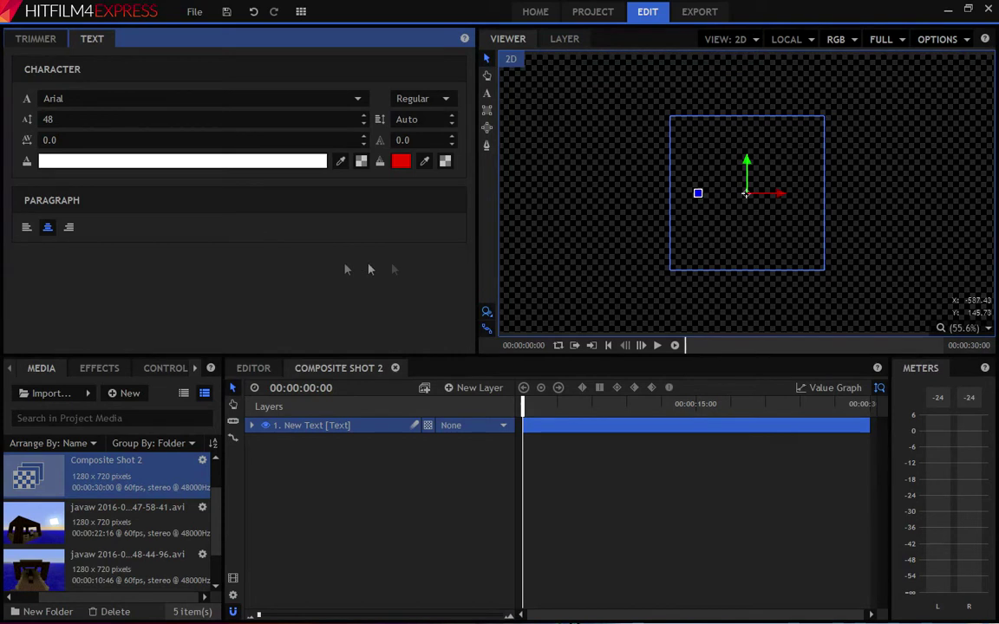
Type the caption "This is a wonferful place!" in the viewer, then return to the Selection tool
left_click(486, 94)
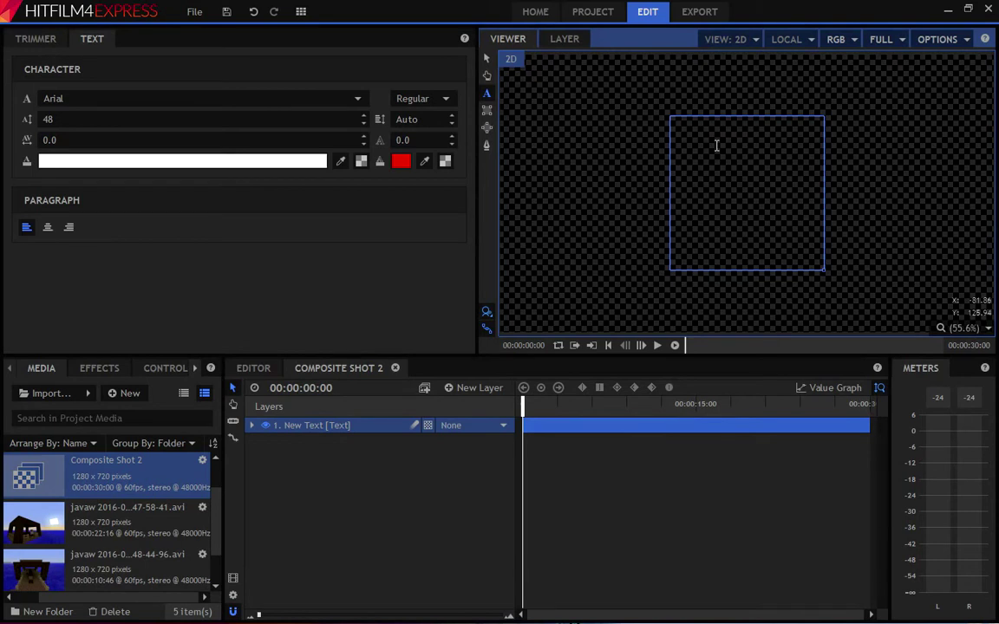
type("This is a done")
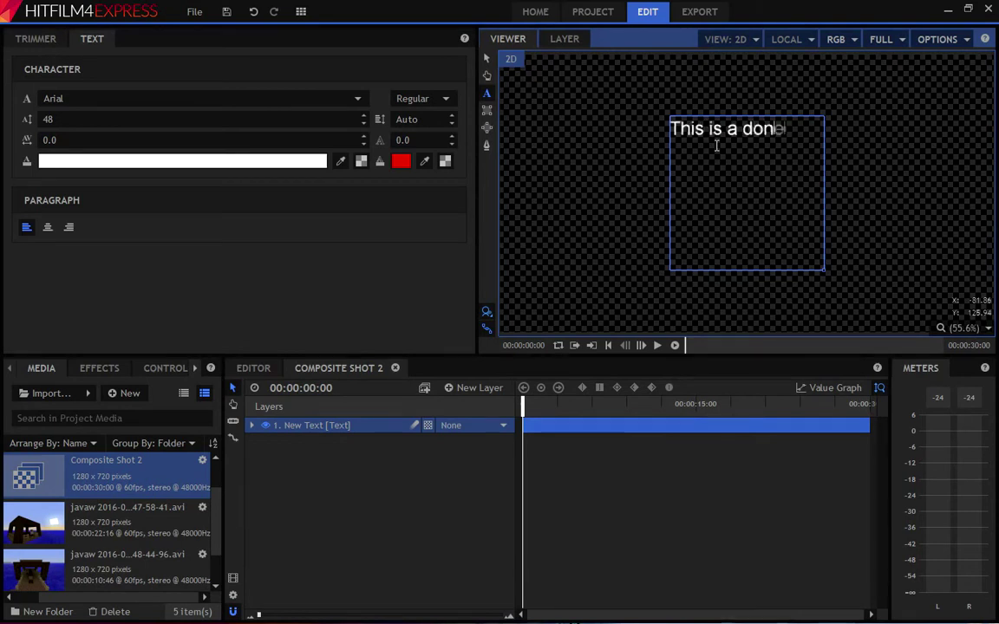
key("BackSpace")
key("BackSpace")
key("BackSpace")
key("BackSpace")
type("wonferful ")
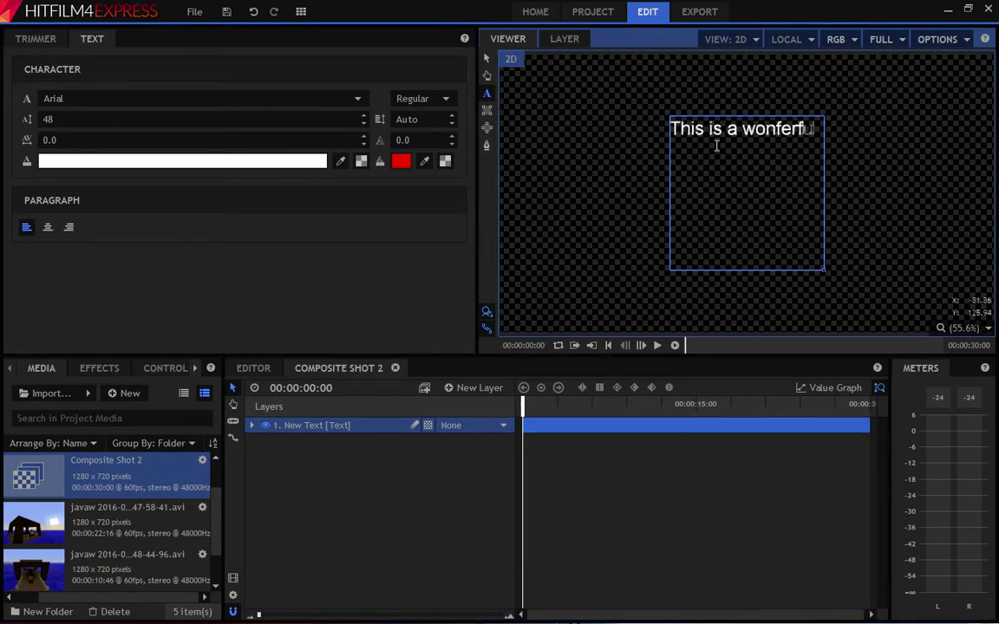
type("place!")
left_click(487, 59)
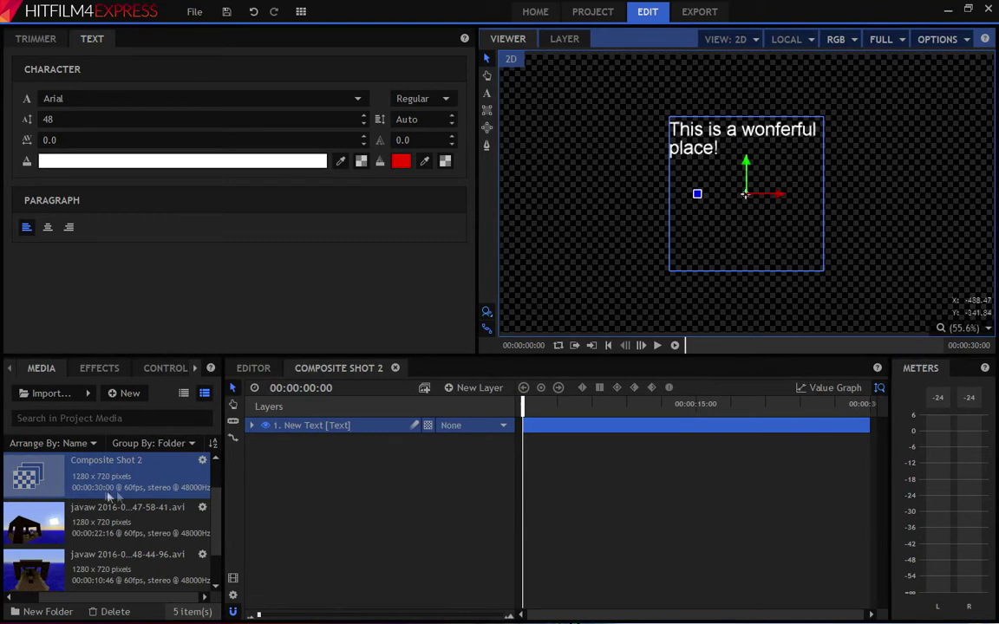
scroll(104, 499, "down", 2)
scroll(95, 508, "up", 3)
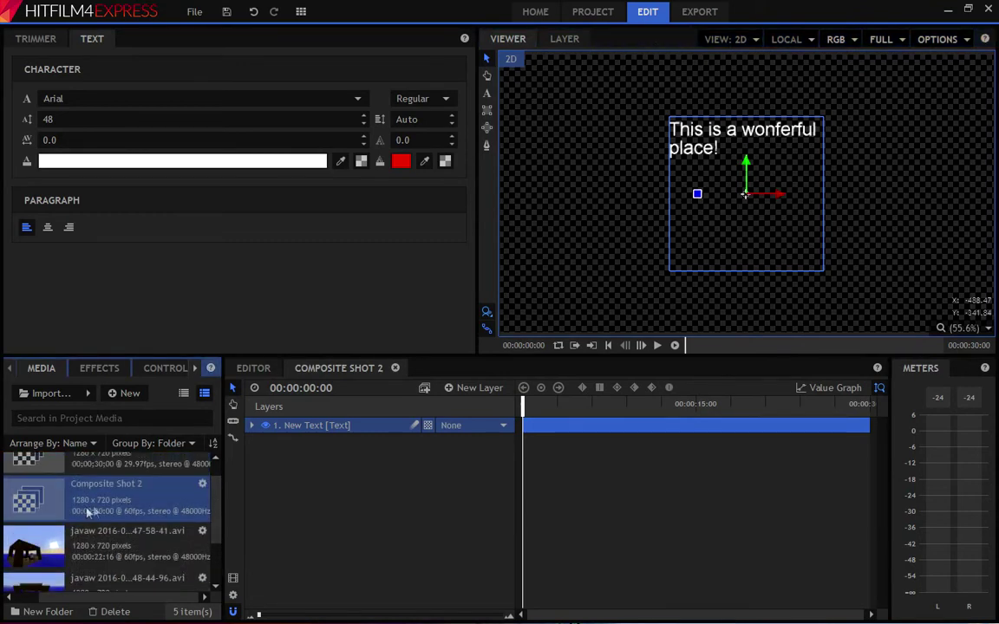
scroll(88, 515, "up", 2)
scroll(90, 520, "down", 1)
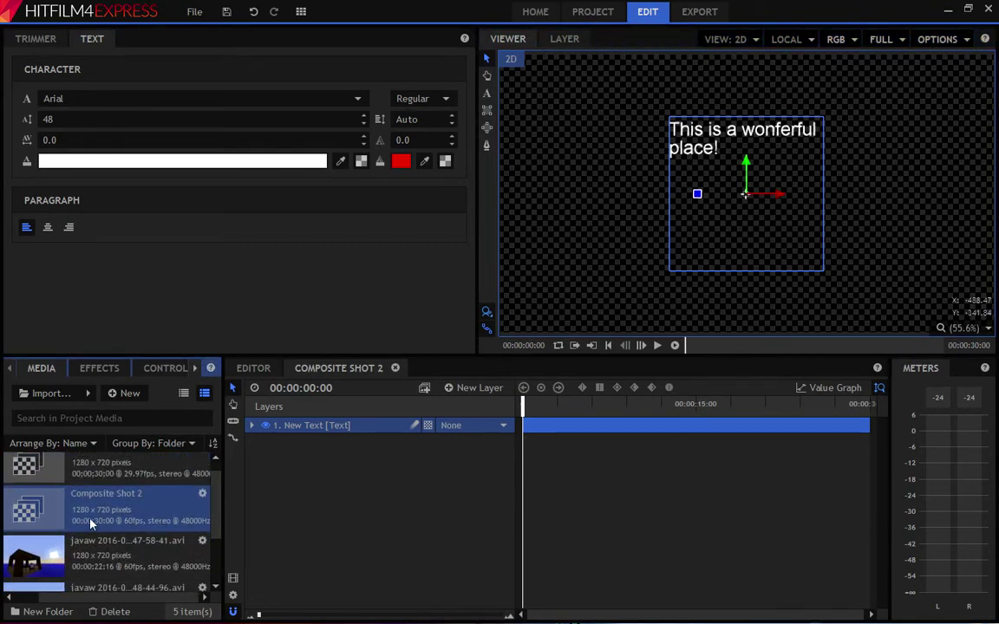
Put Composite Shot 2 on Video 2 above the hut clips, trim its end, lower the caption, and reopen it
left_click(394, 370)
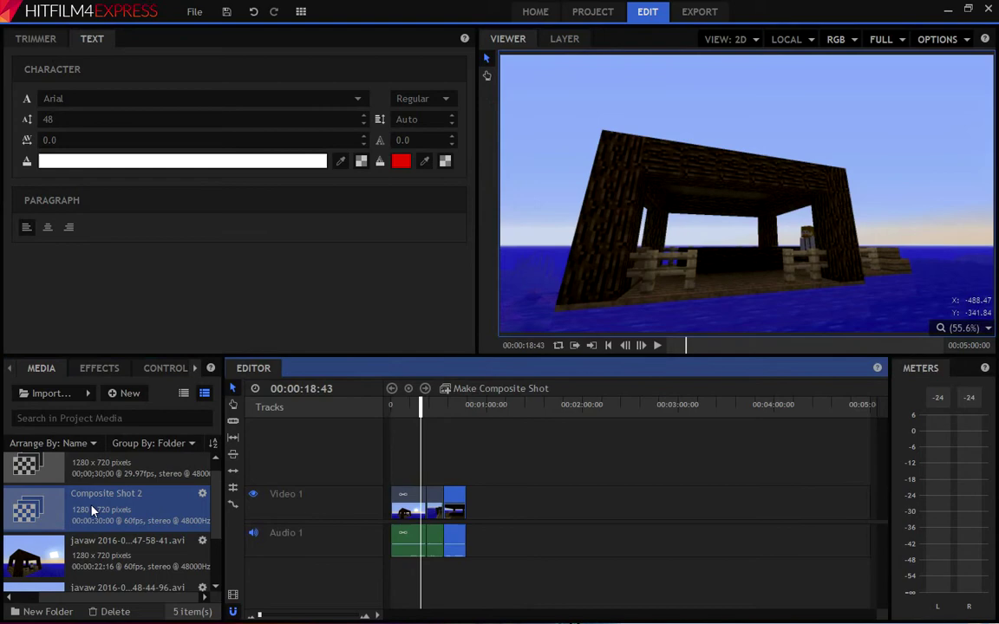
left_click_drag(59, 511, 410, 471)
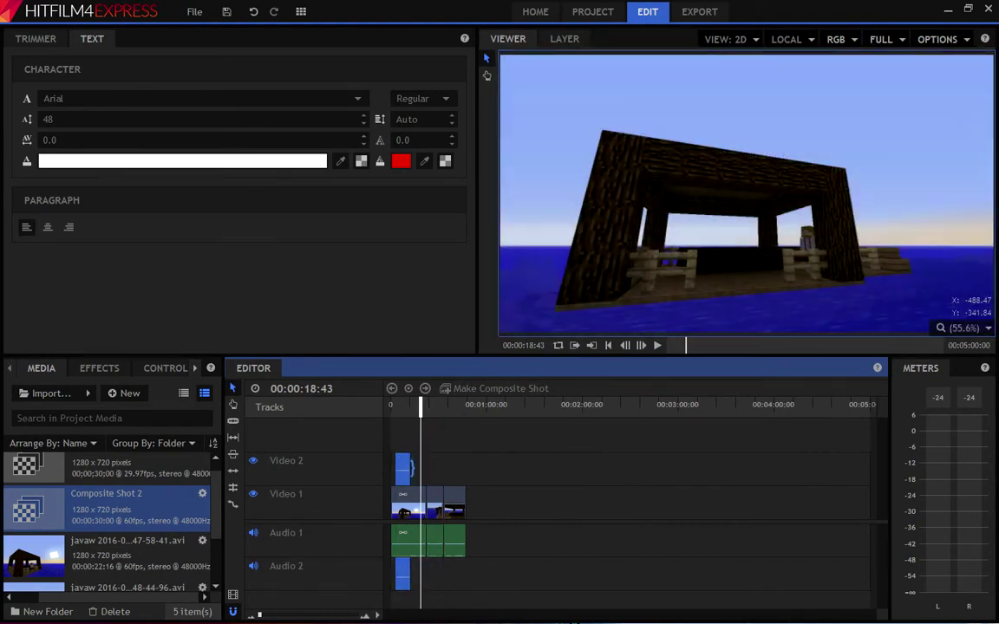
left_click_drag(420, 406, 400, 407)
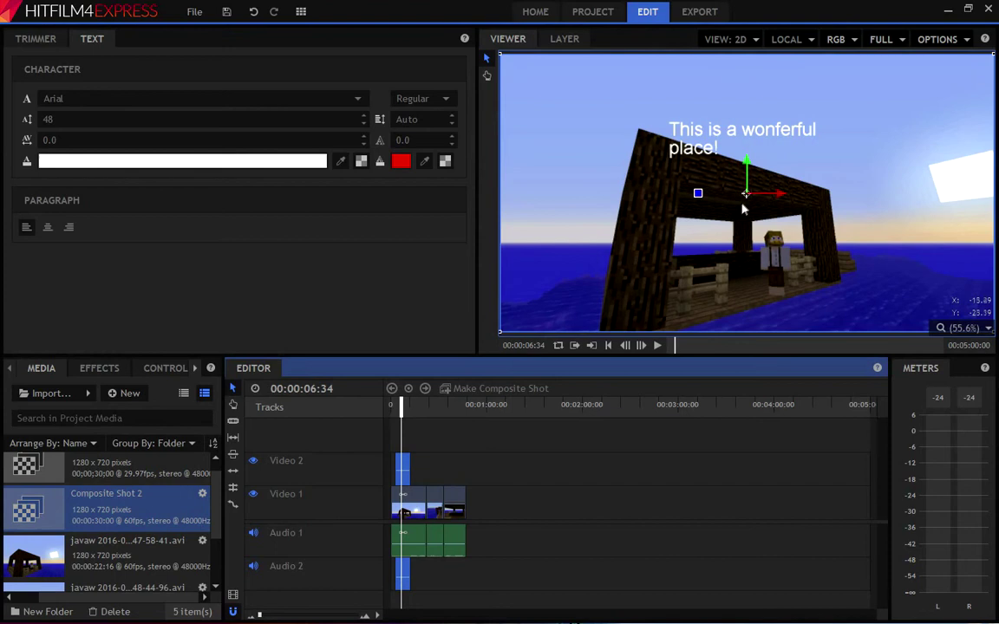
left_click_drag(746, 196, 749, 365)
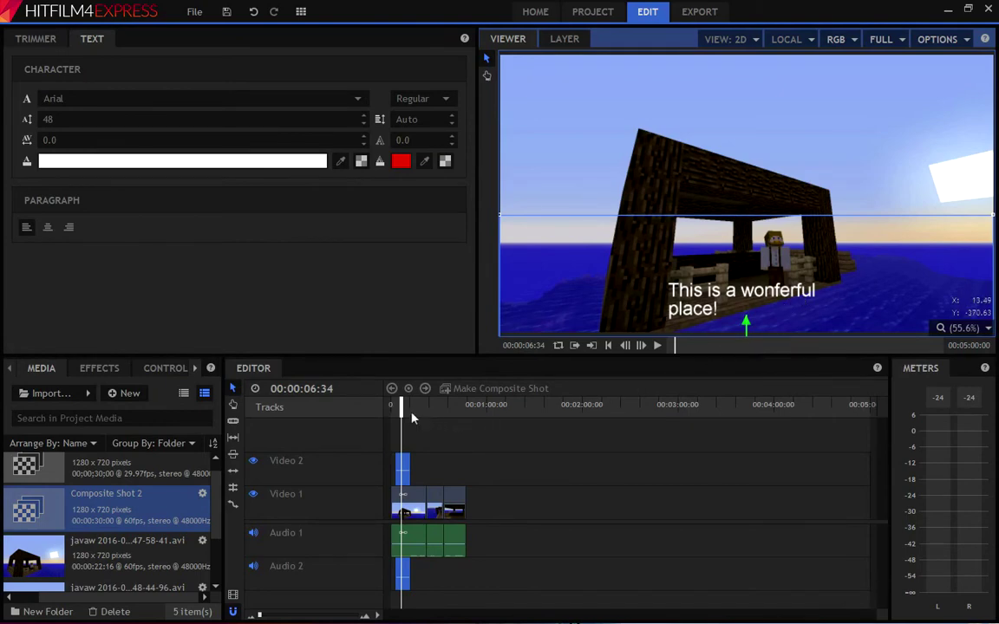
double_click(405, 472)
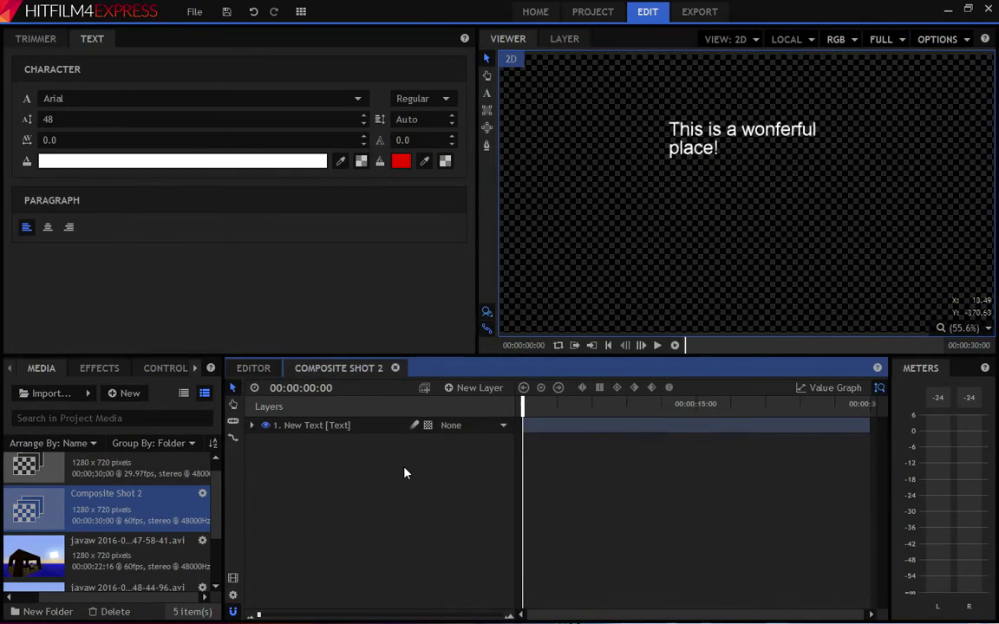
Change "wonferful" to "wonderful" in the New Text layer, then go back to the Editor timeline
left_click(733, 132)
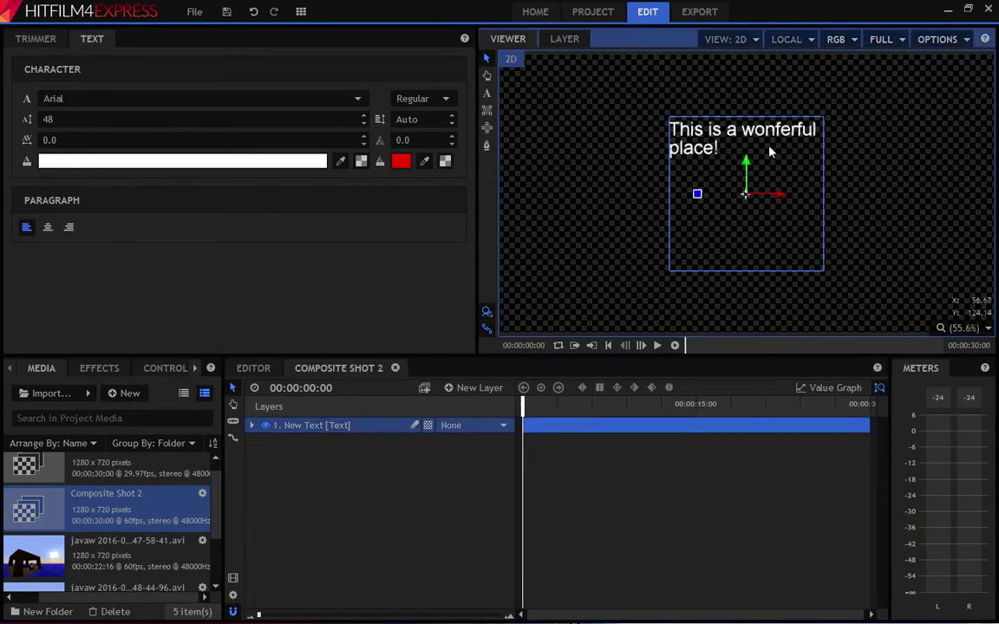
left_click(487, 92)
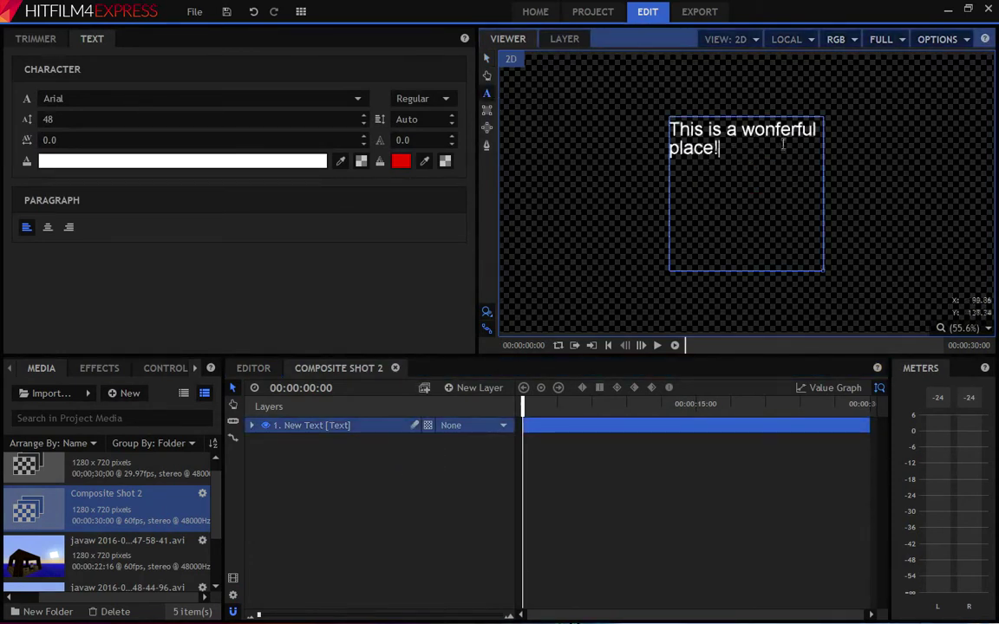
left_click(781, 132)
key("BackSpace")
type("d")
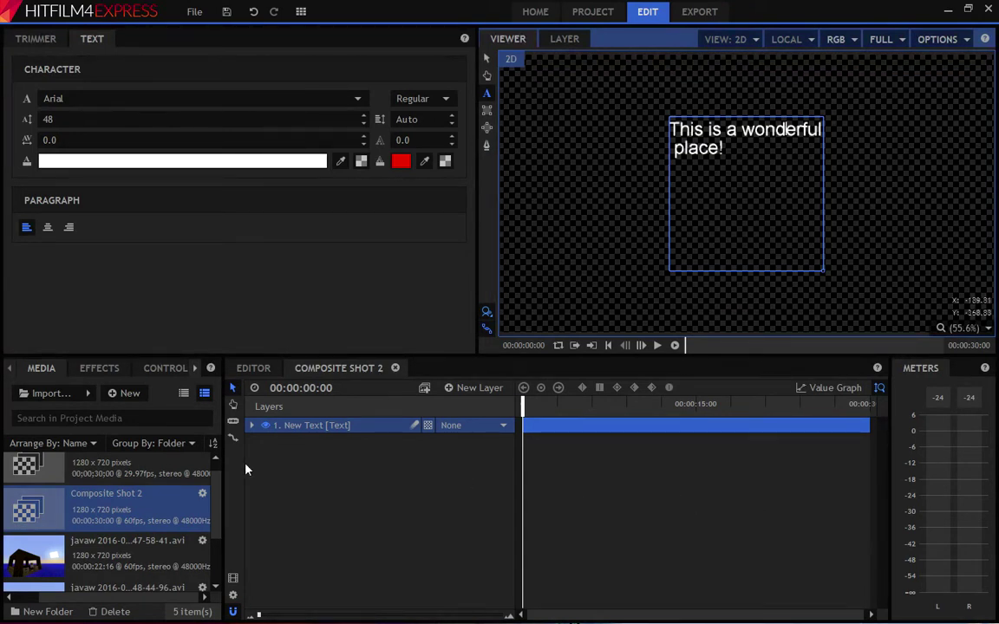
scroll(216, 485, "up", 1)
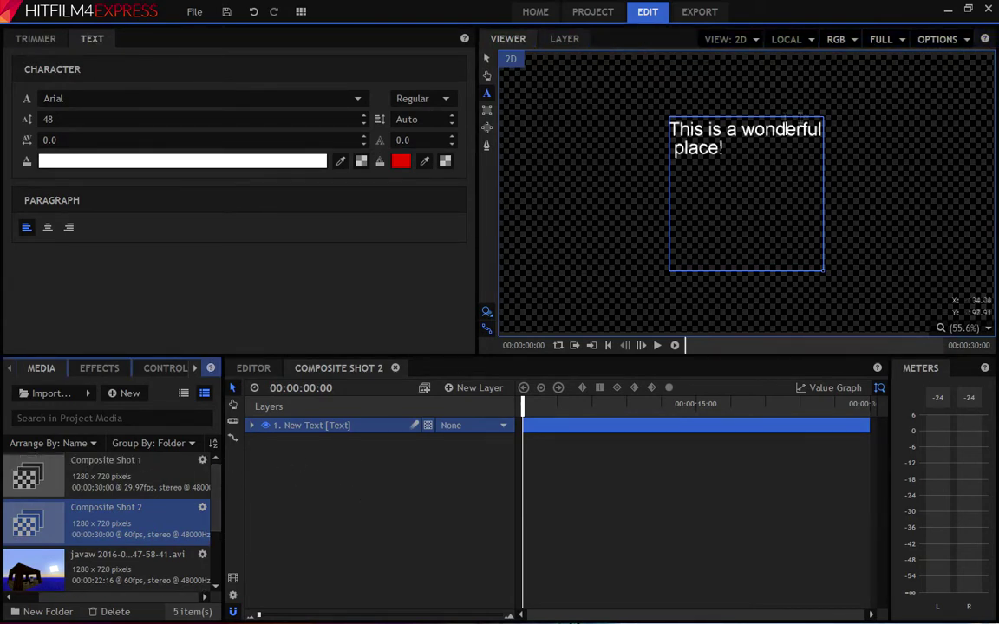
left_click(253, 367)
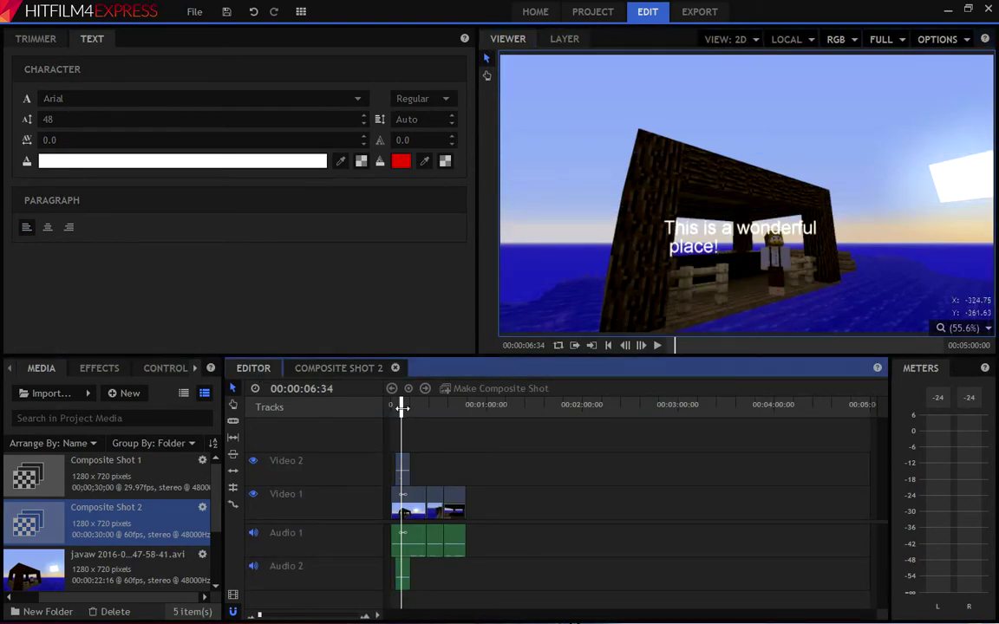
Move the playhead to about 20 seconds and create a new Composite Shot 3
left_click_drag(401, 406, 424, 406)
left_click(394, 367)
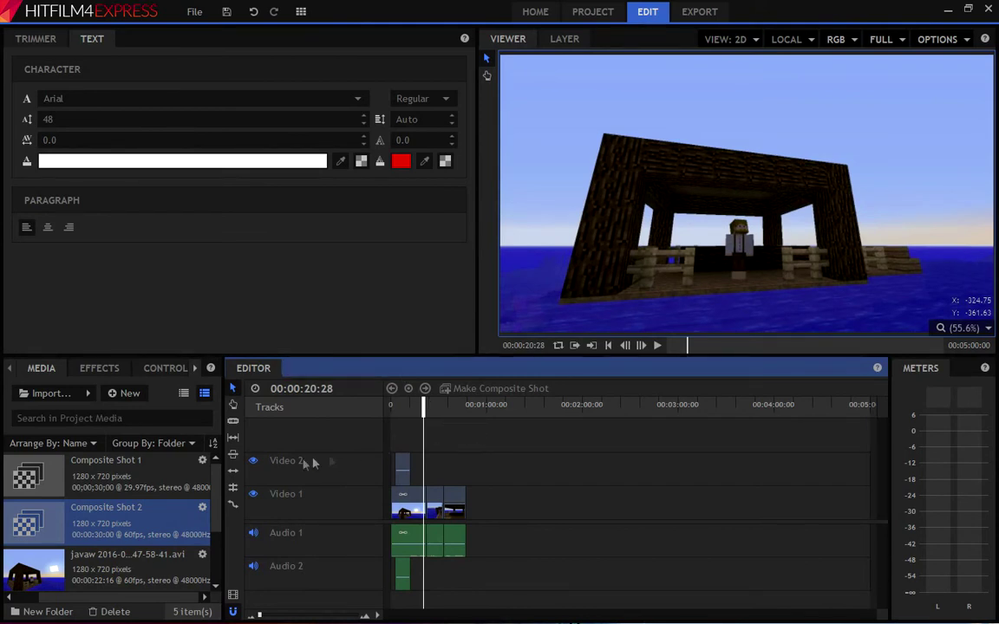
right_click(117, 513)
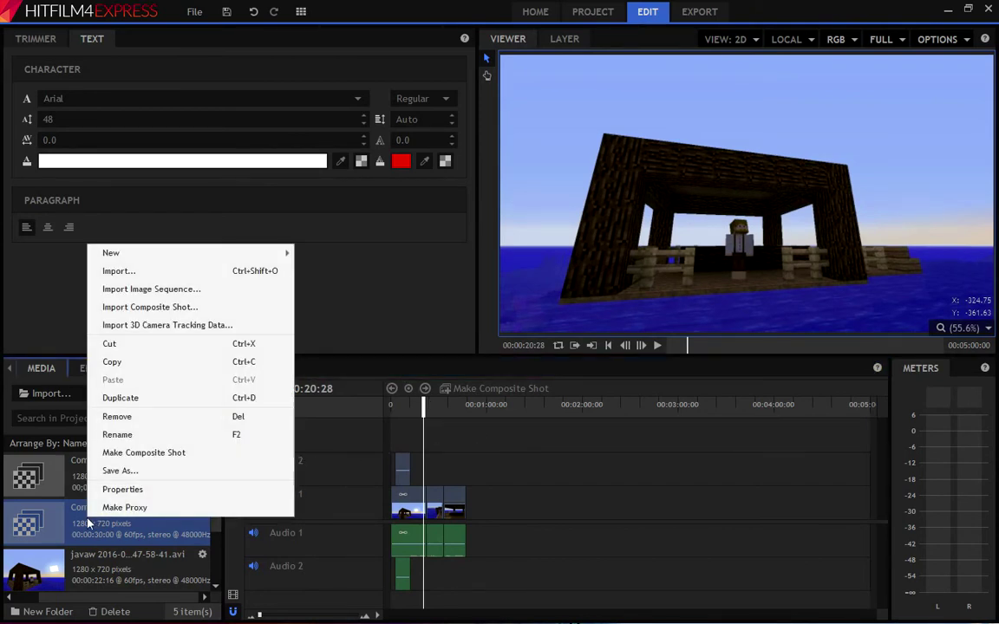
mouse_move(199, 254)
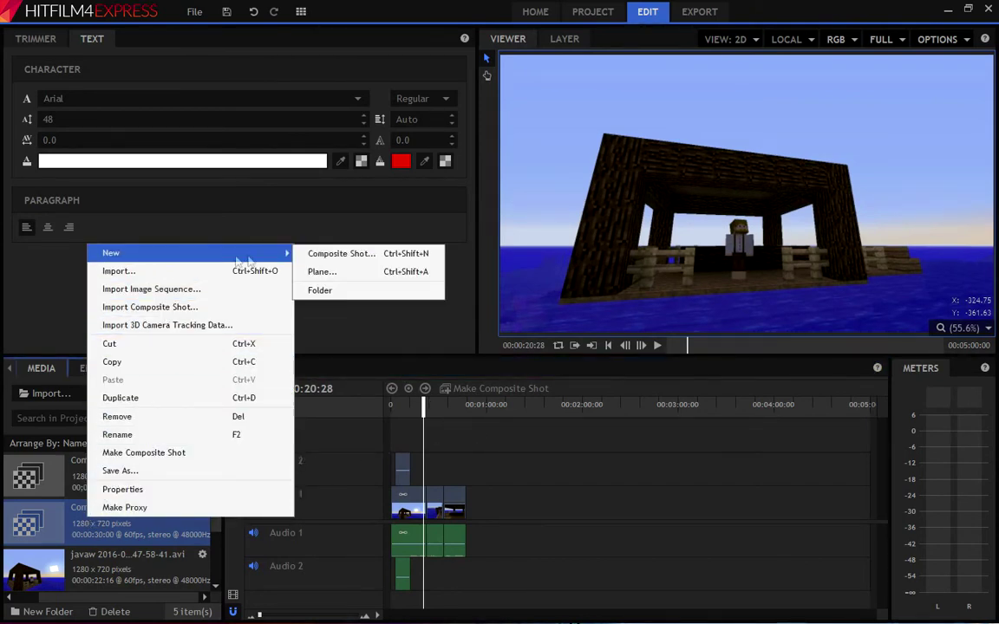
left_click(322, 253)
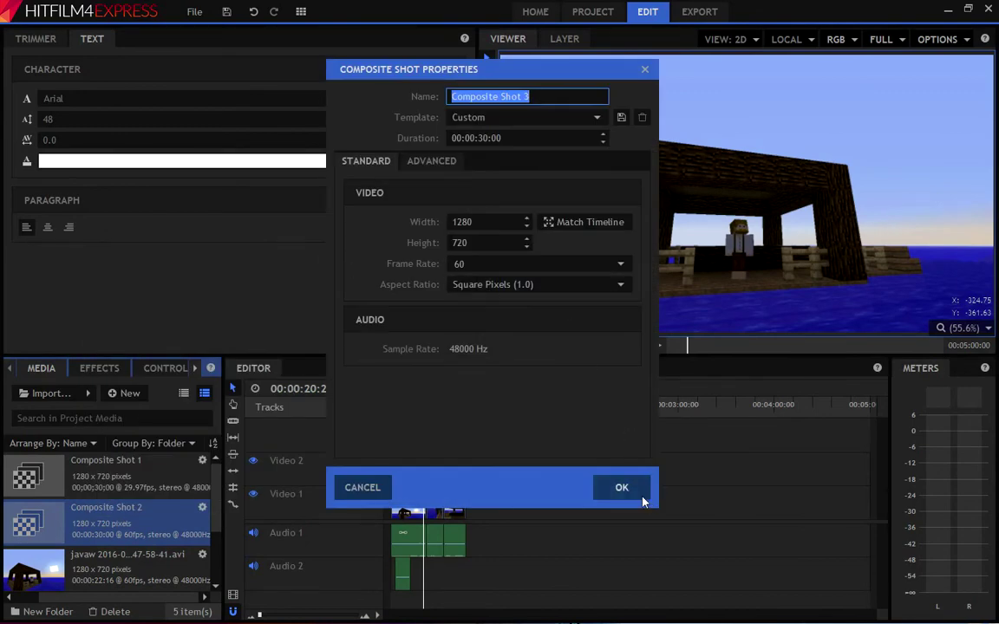
left_click(621, 485)
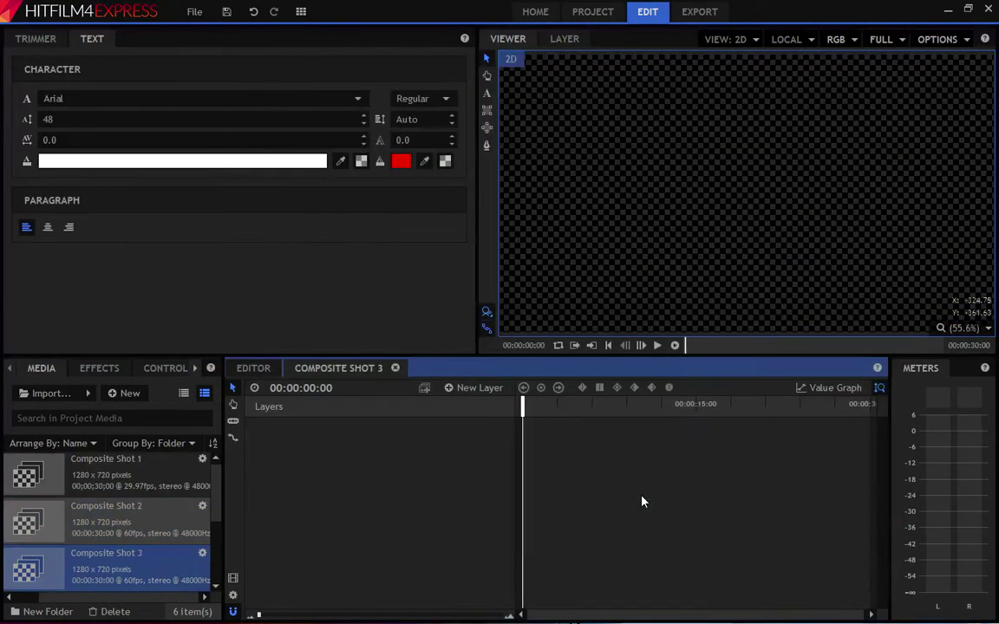
Add a 400×400 text layer to Composite Shot 3 reading "asfsadfdsafsd"
left_click(475, 388)
left_click(438, 271)
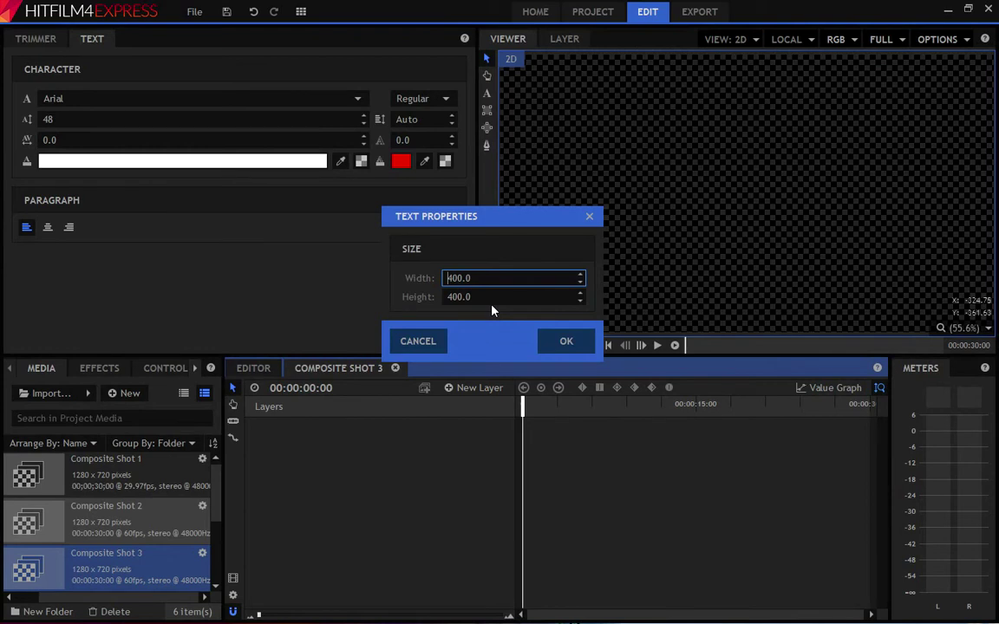
left_click(564, 340)
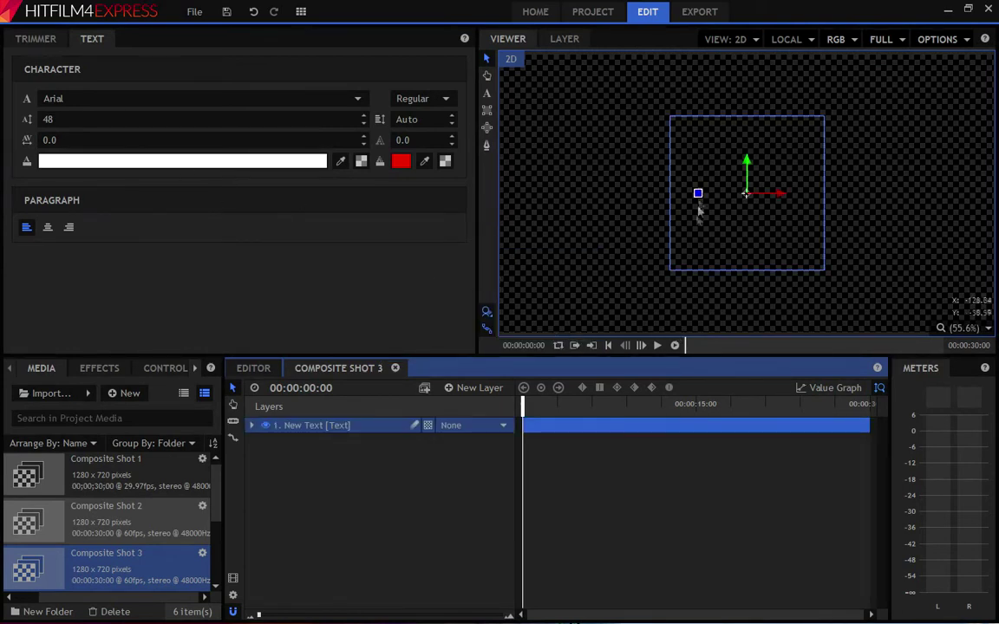
left_click(486, 93)
left_click(794, 155)
type("asfsadfdsafsd")
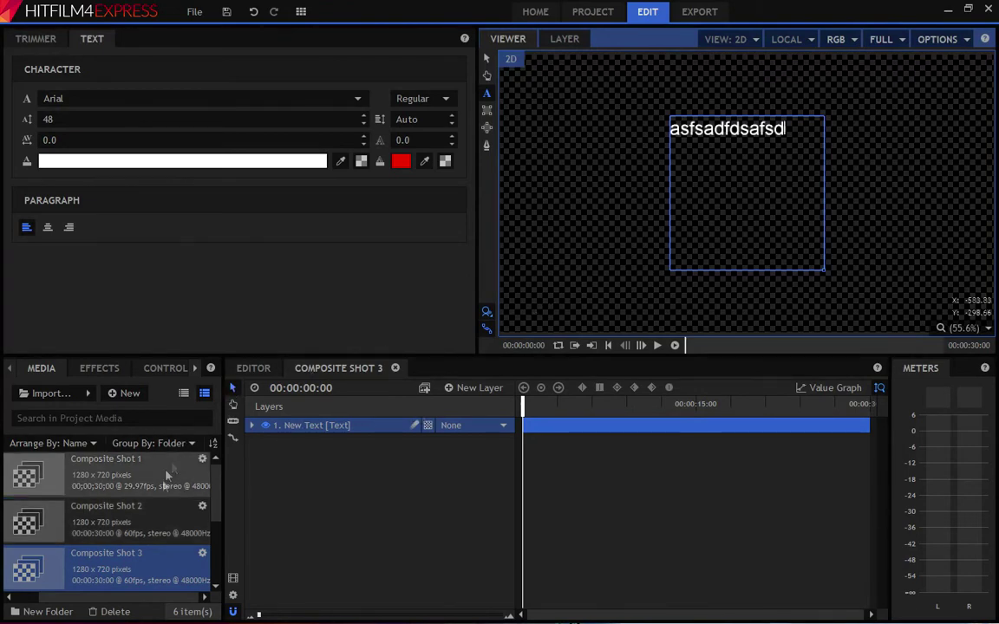
Place Composite Shot 3 on the main timeline at the playhead and scrub to preview it
left_click(258, 371)
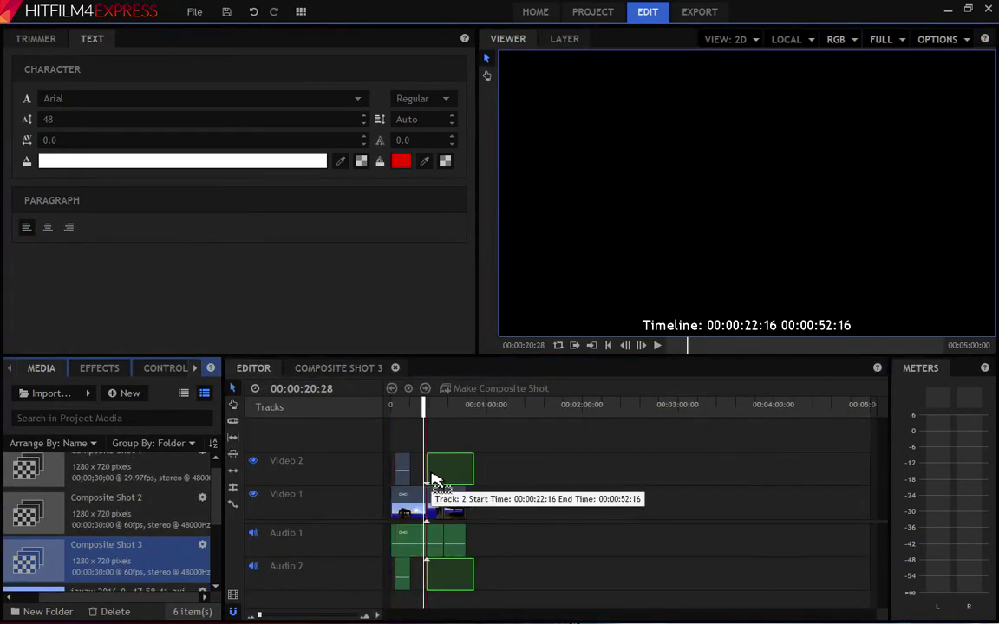
left_click_drag(434, 479, 428, 479)
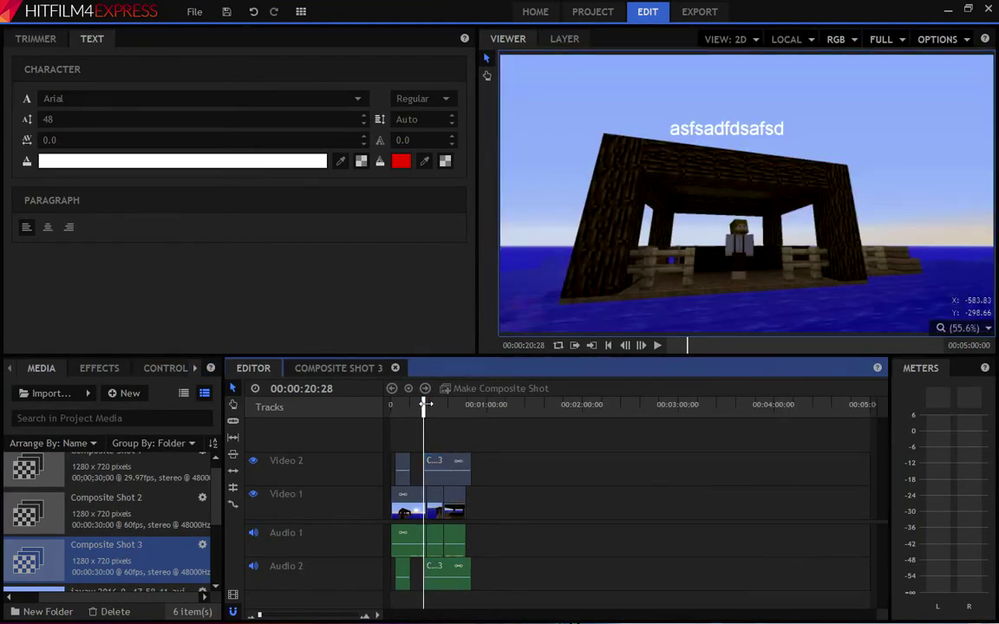
left_click_drag(425, 405, 448, 404)
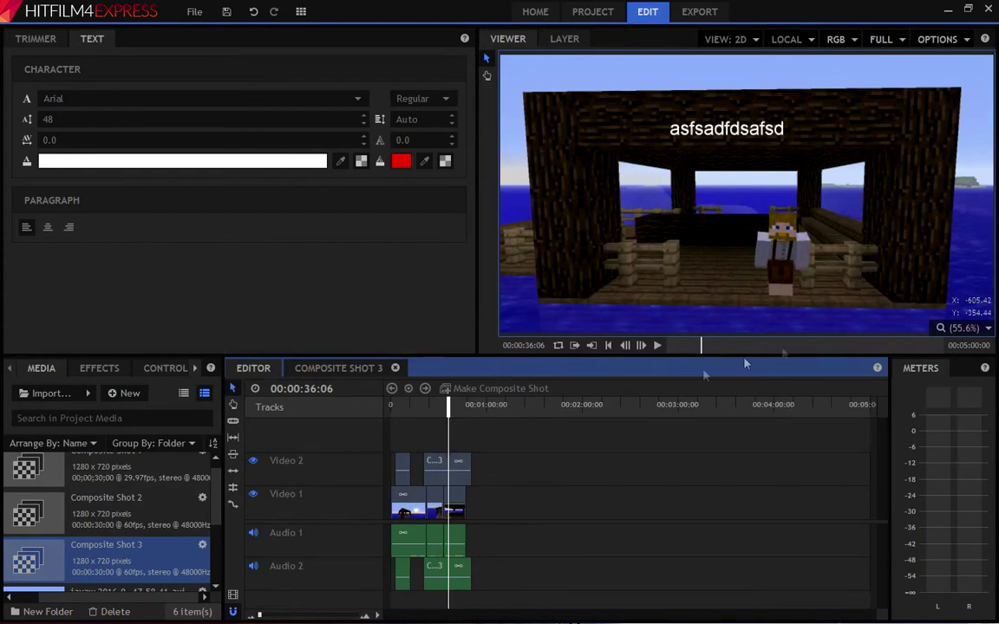
Compare the YouTube, MP4, Image Sequence and AVI export presets, settling on MP4 at 60 fps
left_click(691, 14)
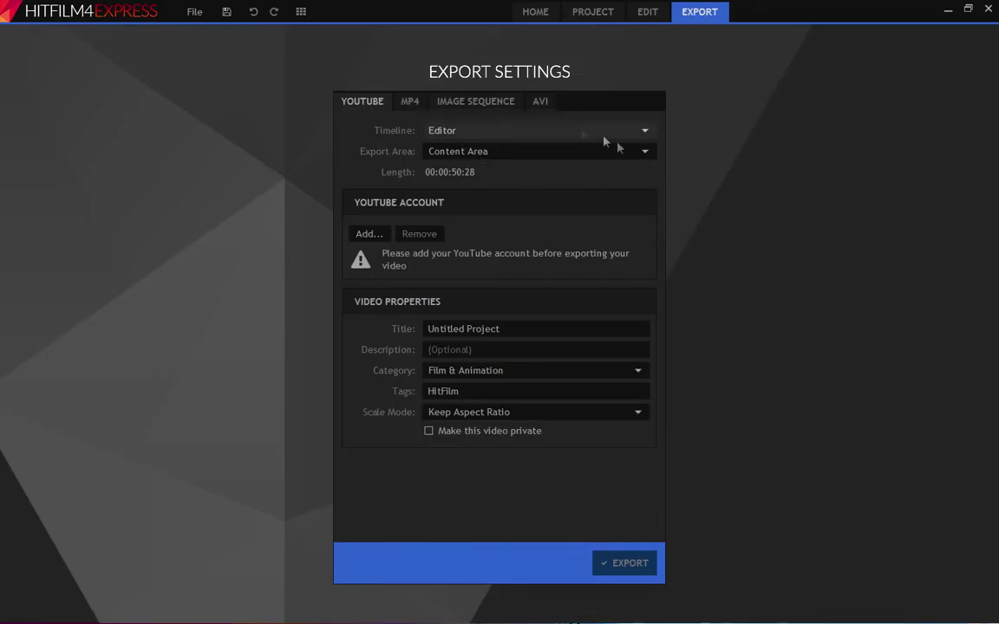
left_click(407, 101)
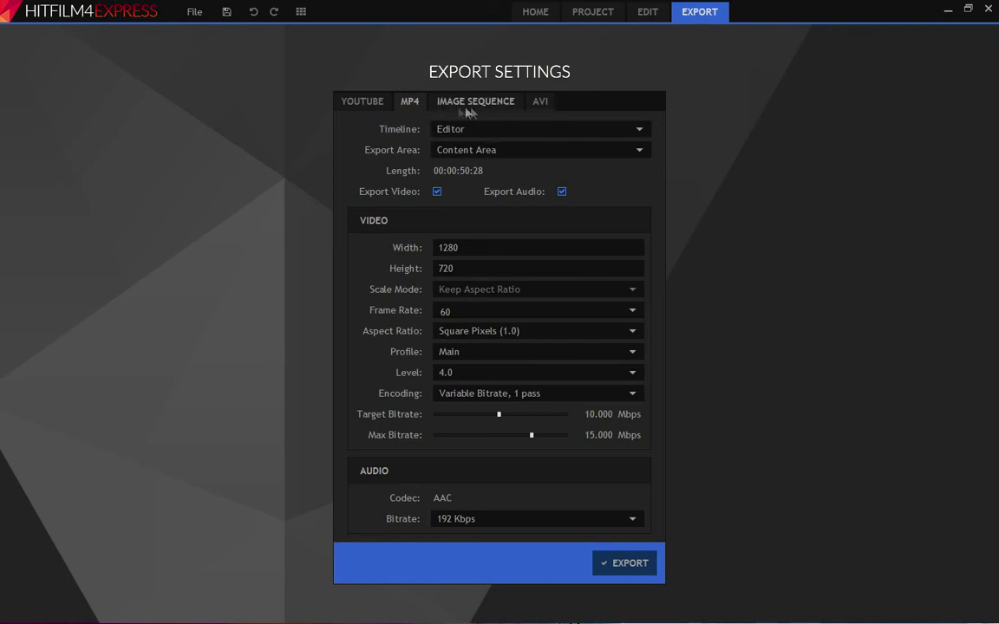
left_click(361, 103)
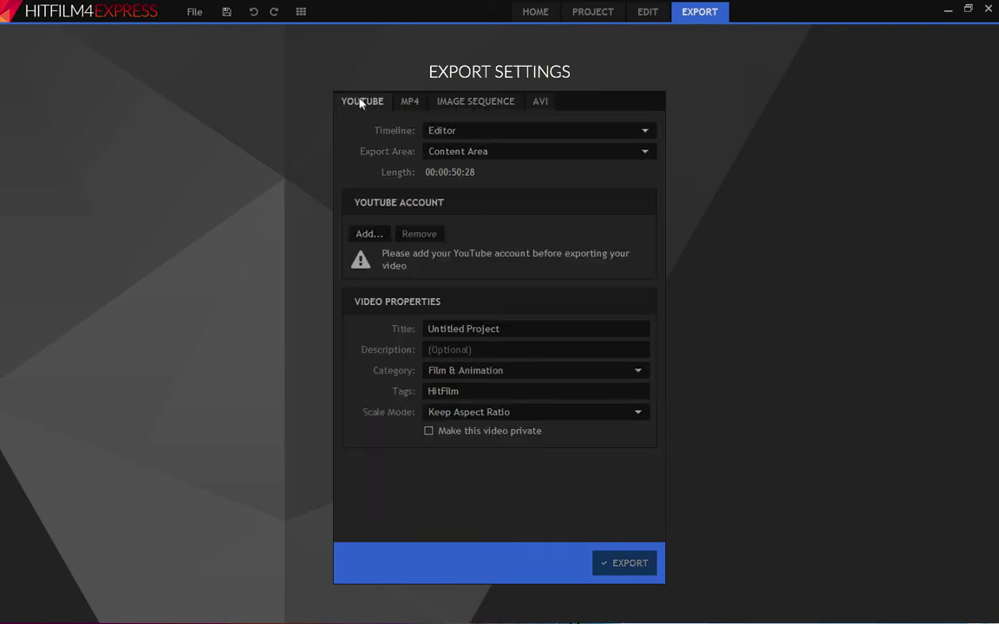
left_click(409, 103)
left_click(478, 104)
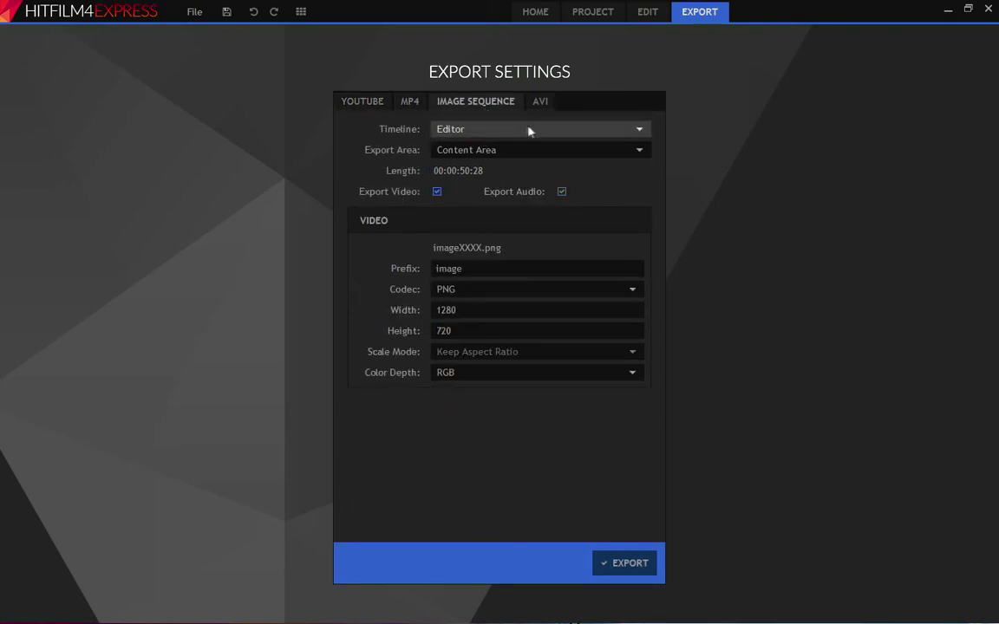
left_click(538, 105)
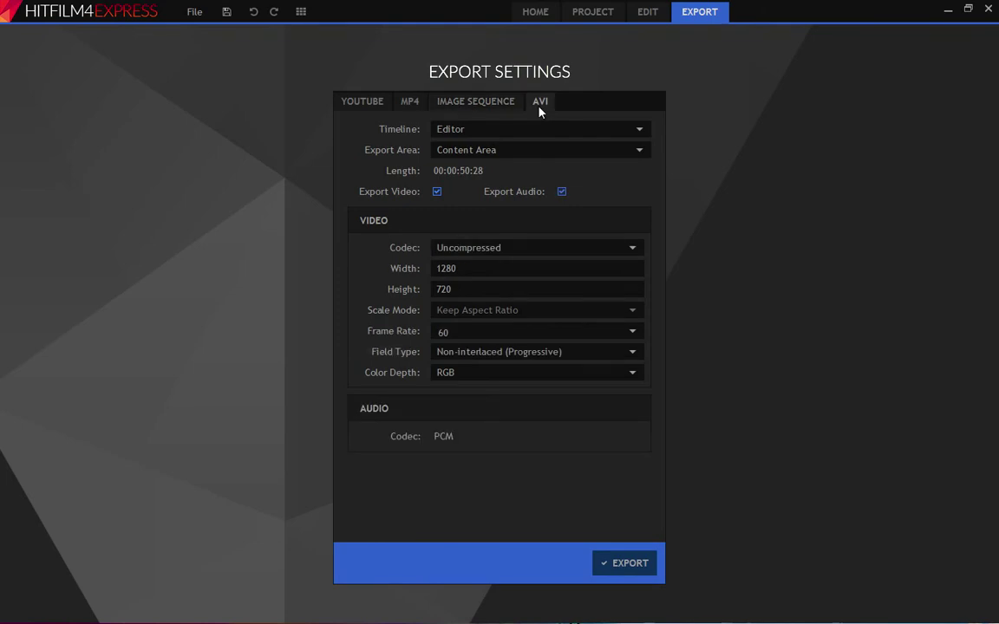
left_click(413, 108)
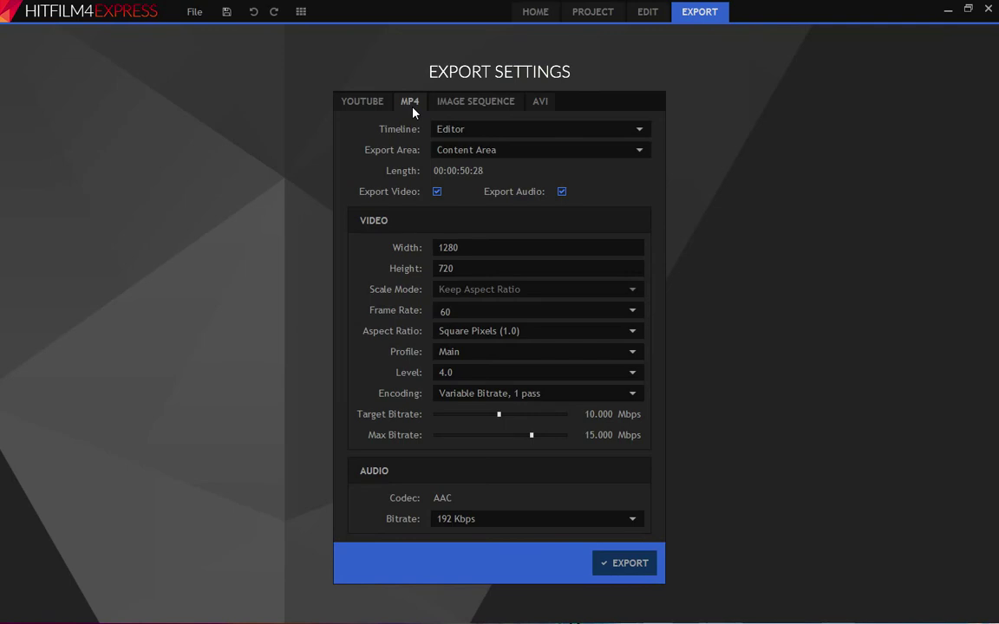
left_click(635, 312)
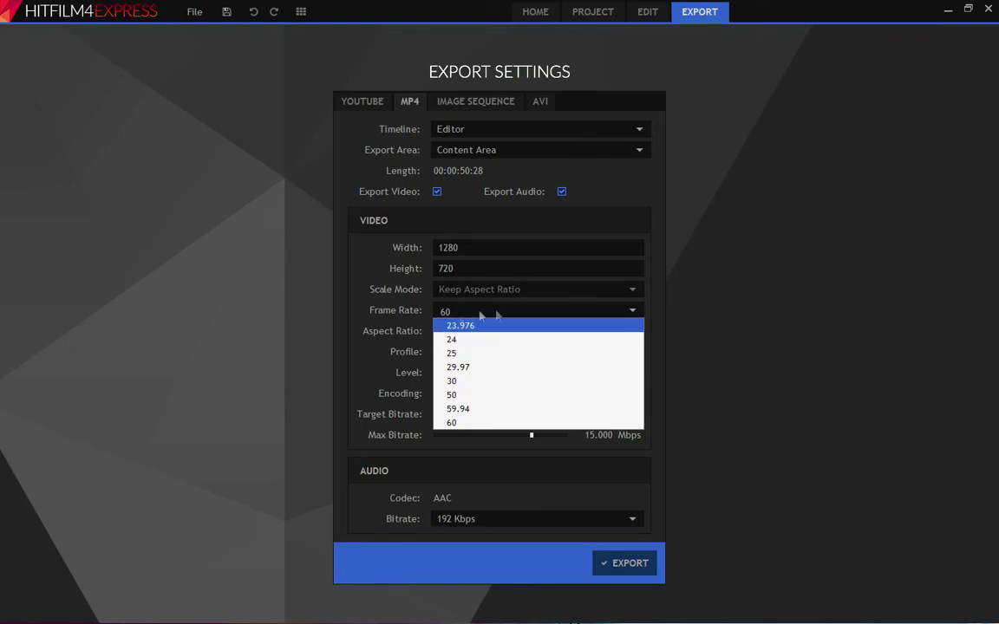
left_click(726, 270)
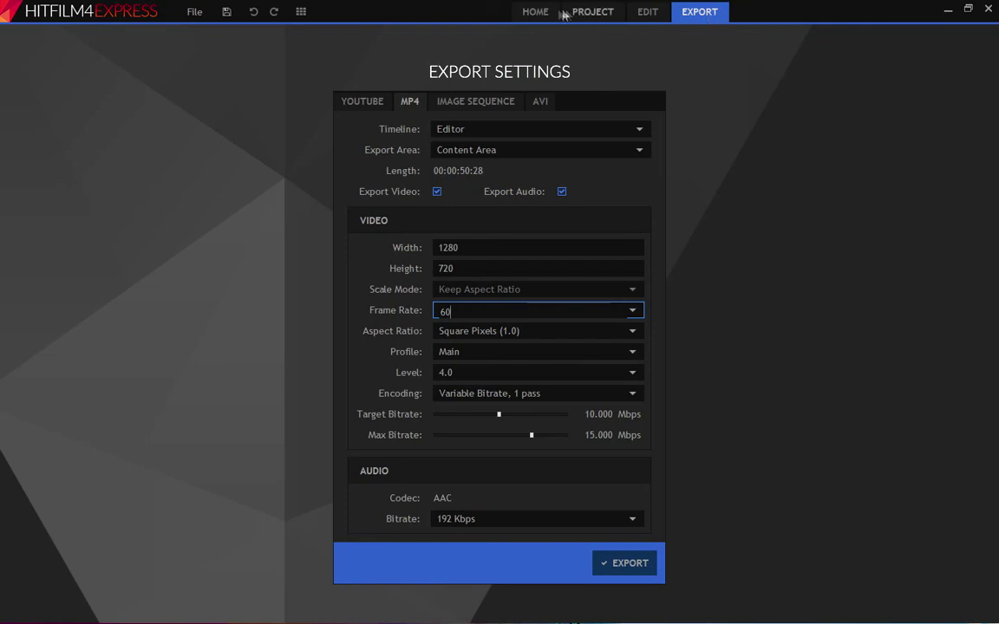
Go Home discarding the project-settings changes, cancel the new project, and return to editing
left_click(593, 13)
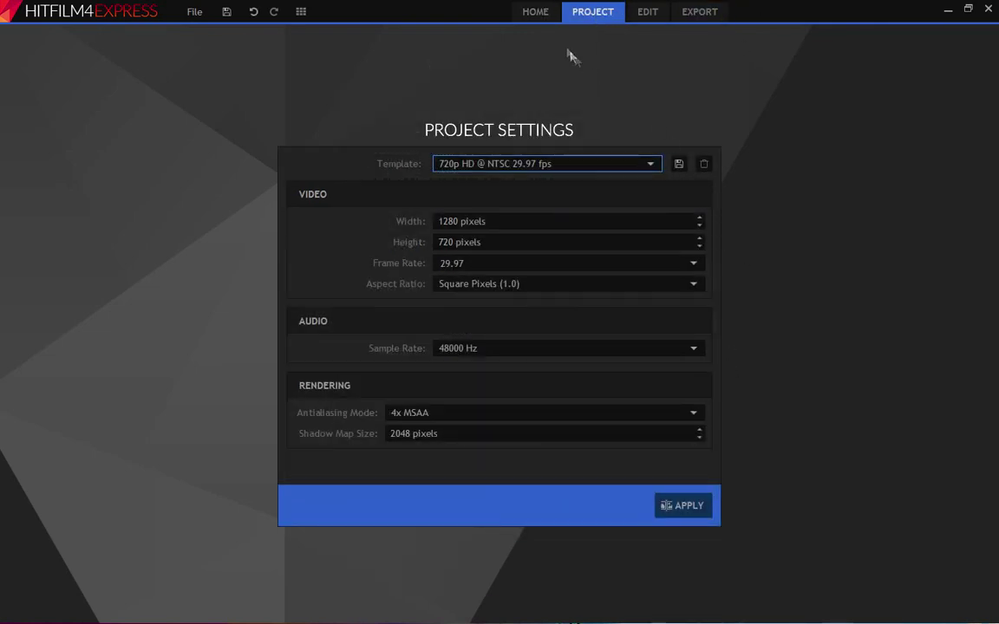
left_click(537, 13)
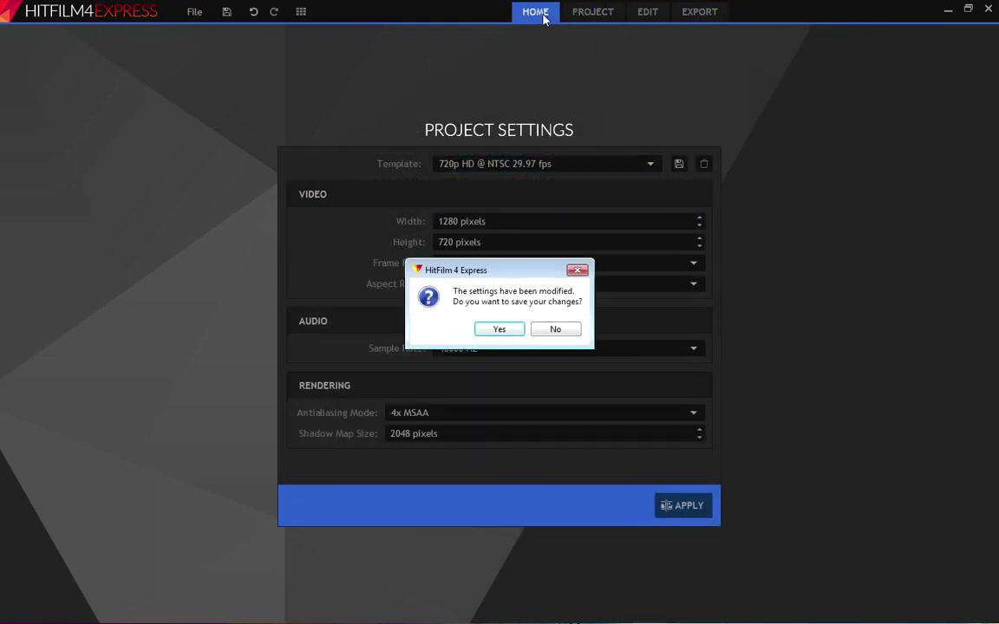
left_click(544, 332)
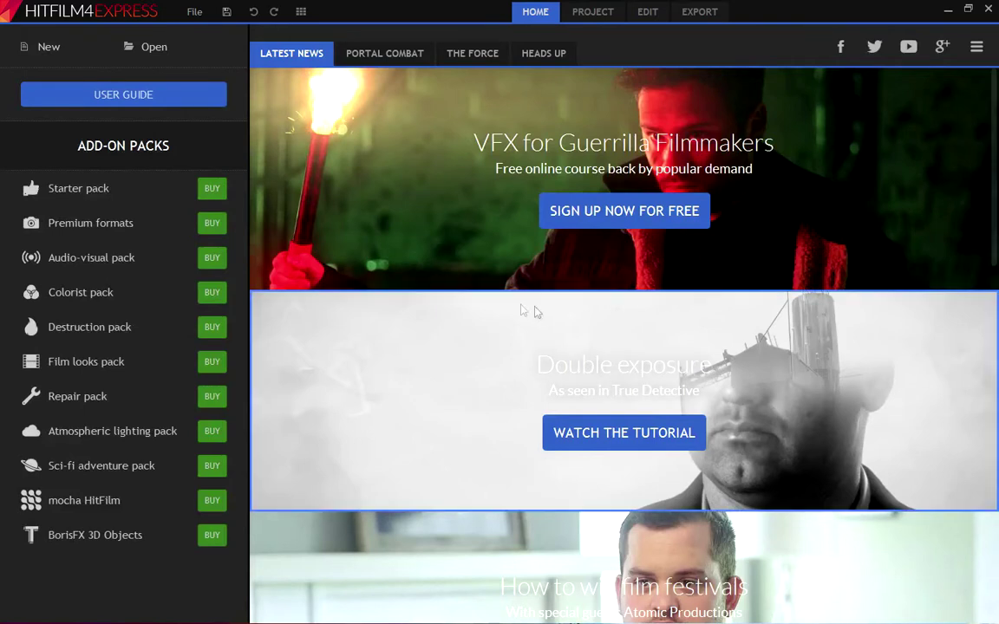
left_click(68, 47)
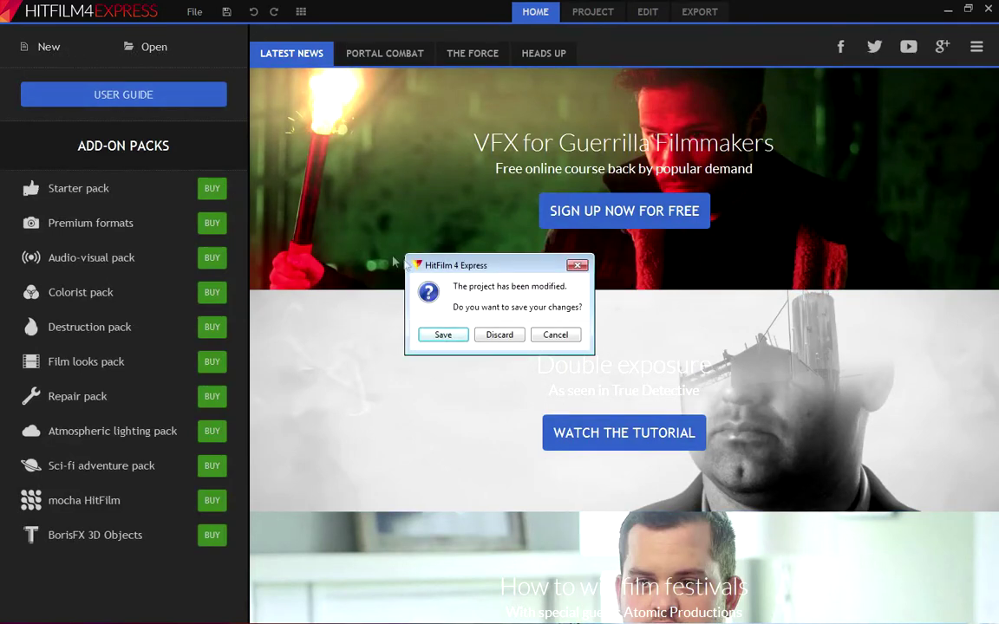
key("Escape")
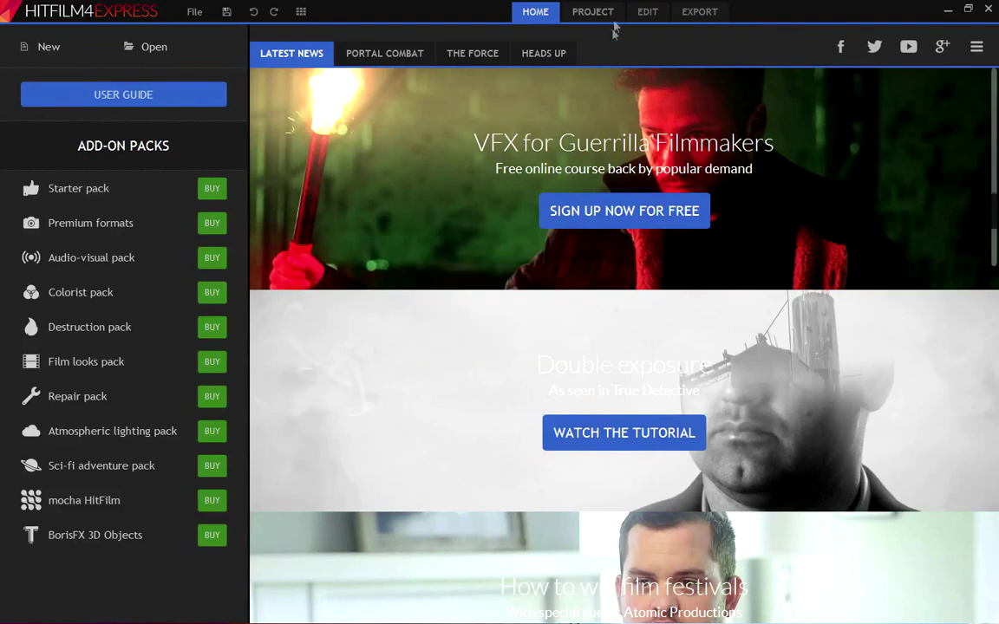
left_click(593, 11)
left_click(647, 12)
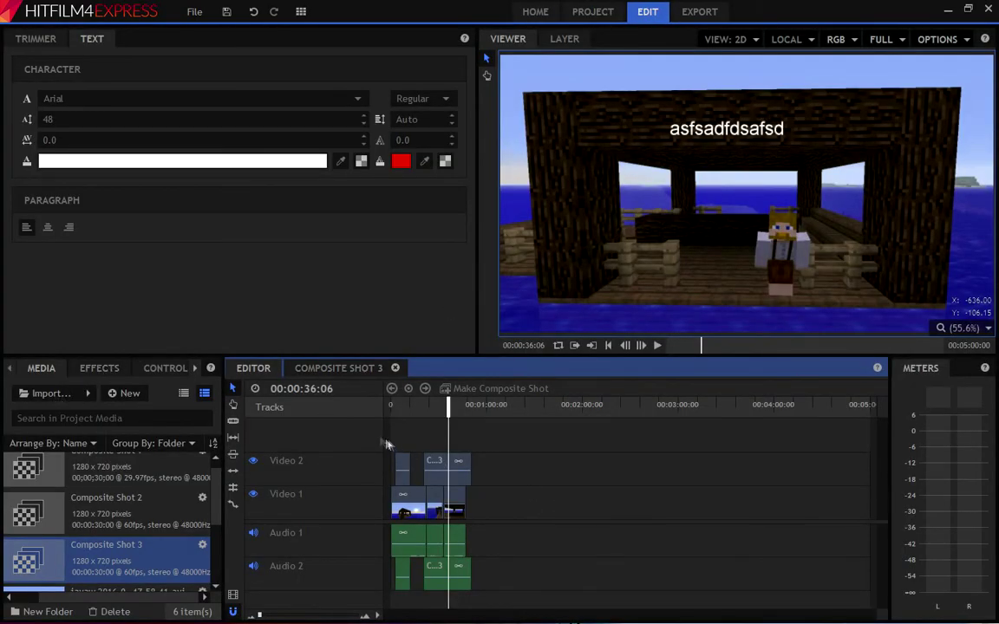
Insert a Video 3 track and an Audio 3 track on the timeline
right_click(313, 434)
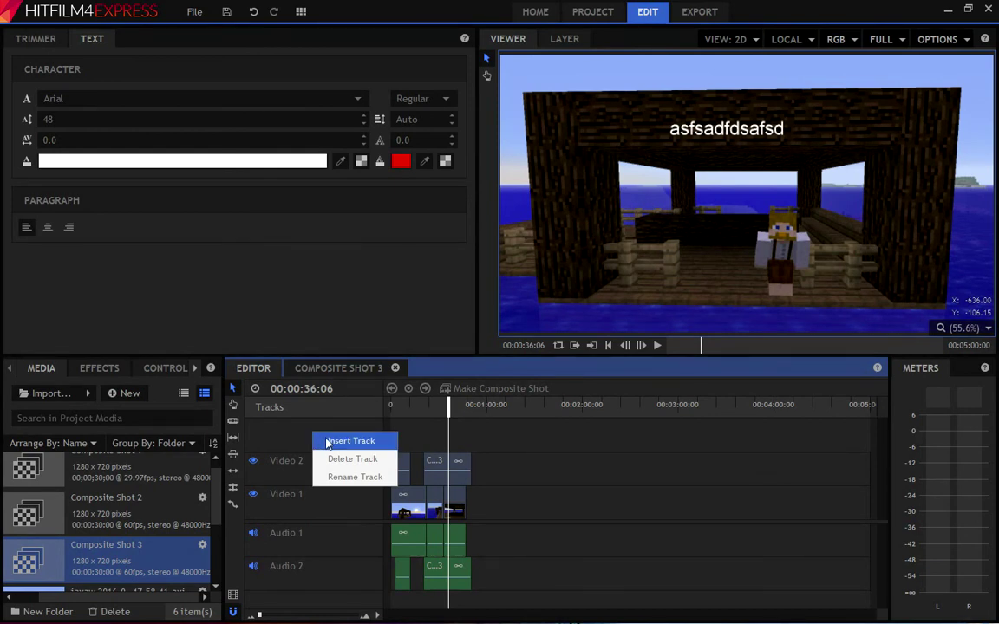
left_click(328, 442)
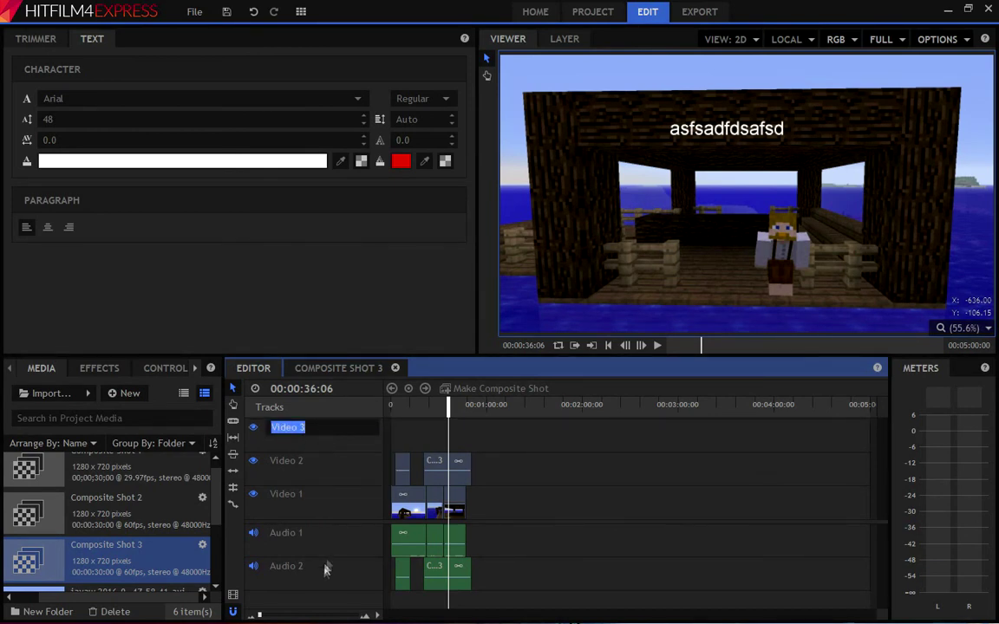
right_click(310, 598)
left_click(350, 546)
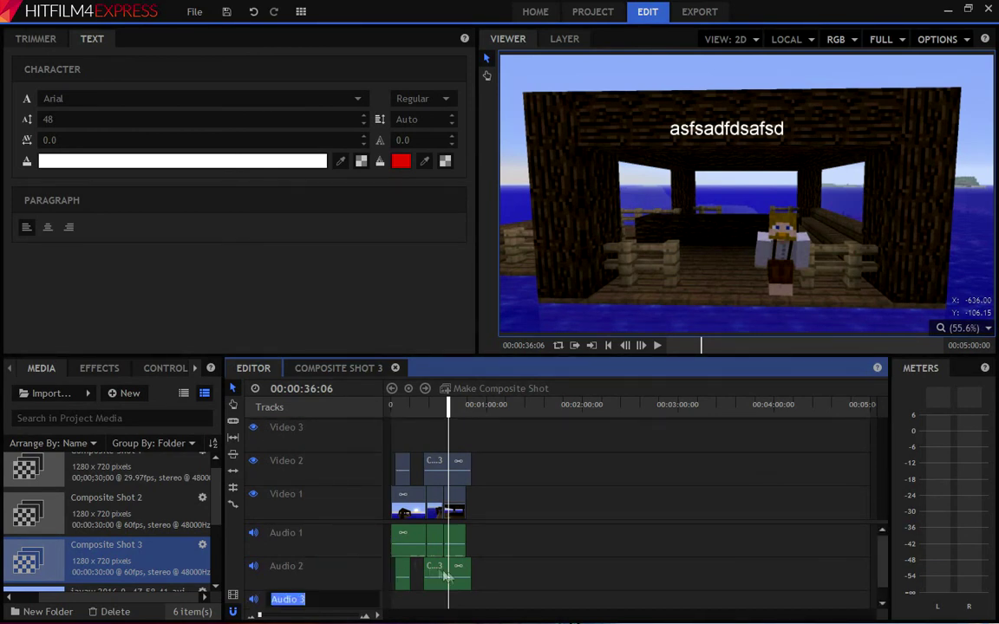
Import Fluffing a Duck.mp3 and place it on Audio 3 at 00:00
scroll(889, 574, "down", 1)
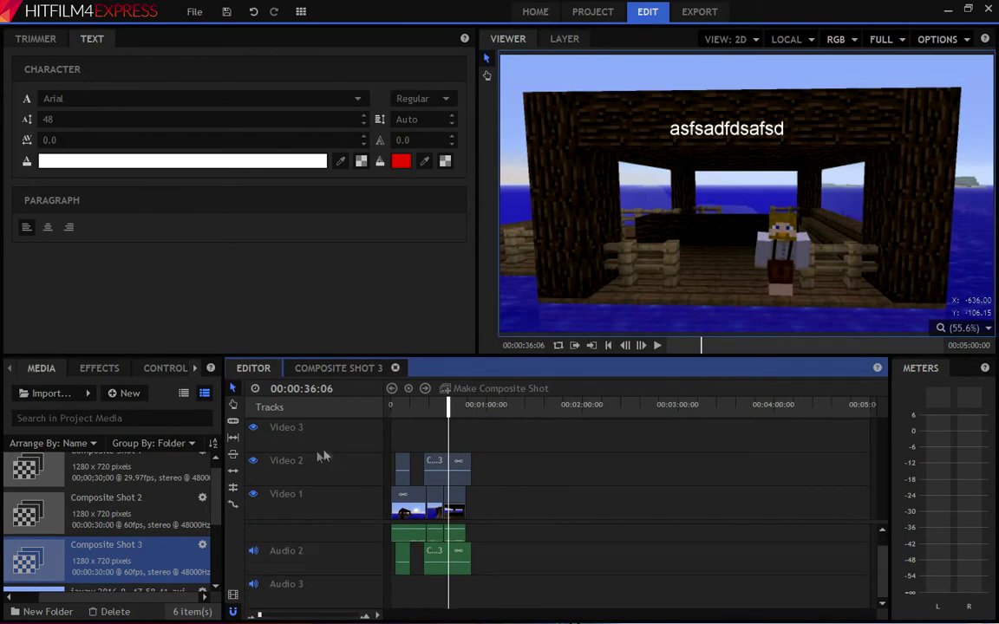
left_click(35, 392)
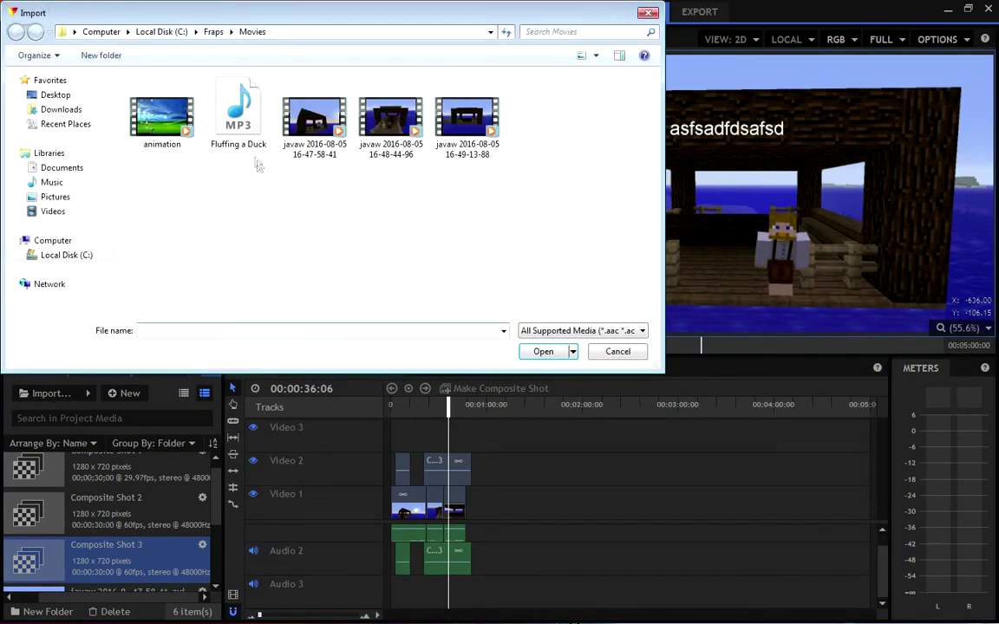
double_click(230, 122)
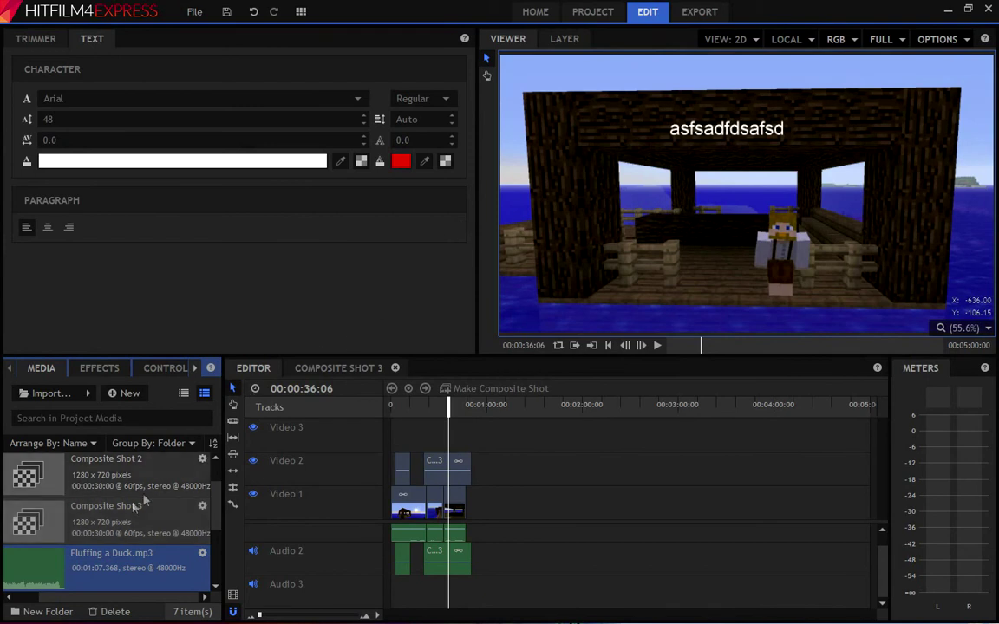
left_click_drag(104, 564, 476, 597)
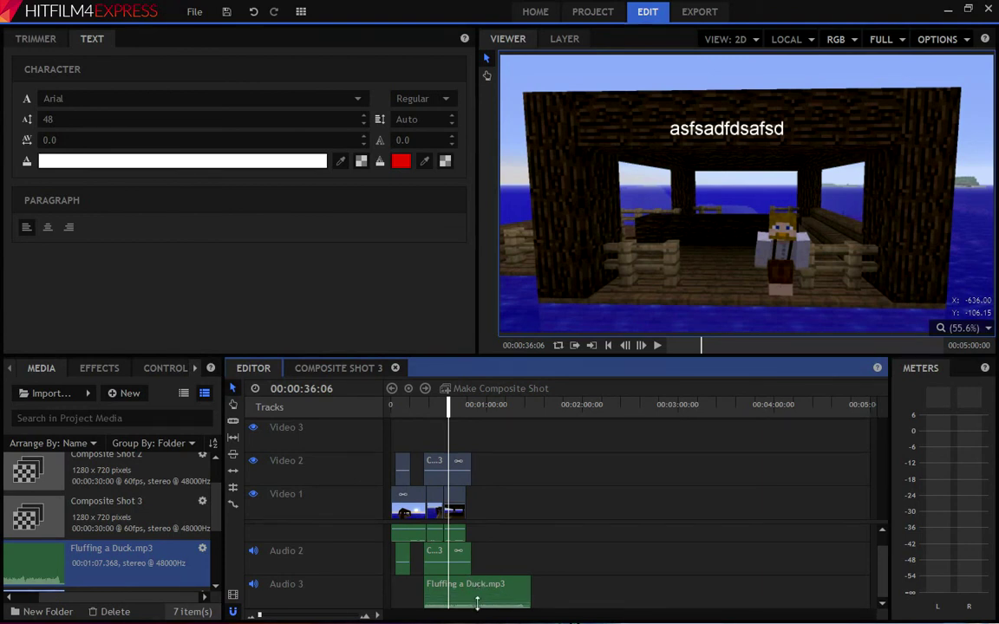
left_click_drag(473, 596, 441, 596)
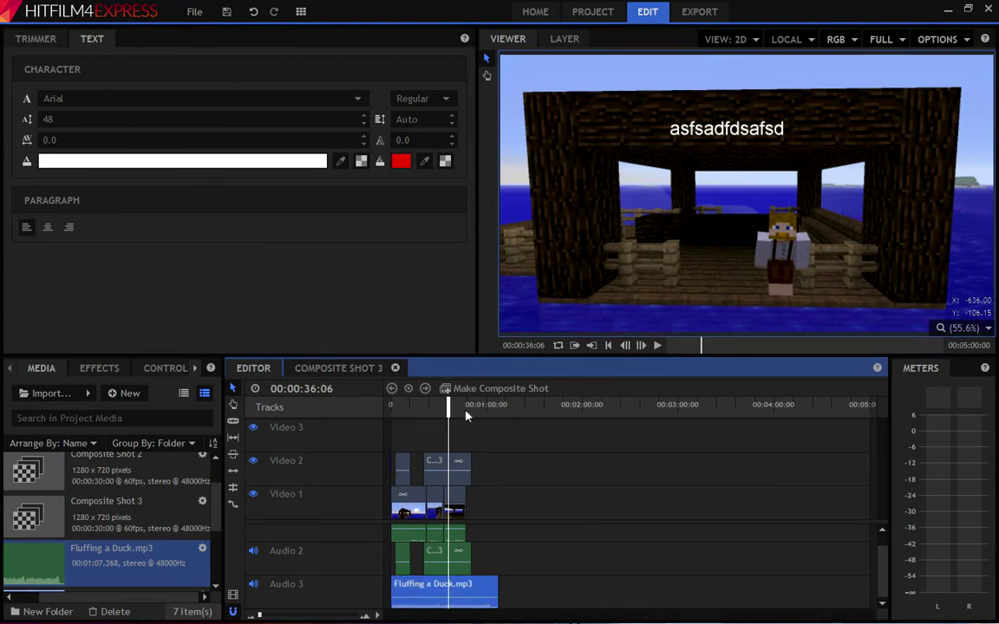
left_click(402, 407)
left_click(391, 408)
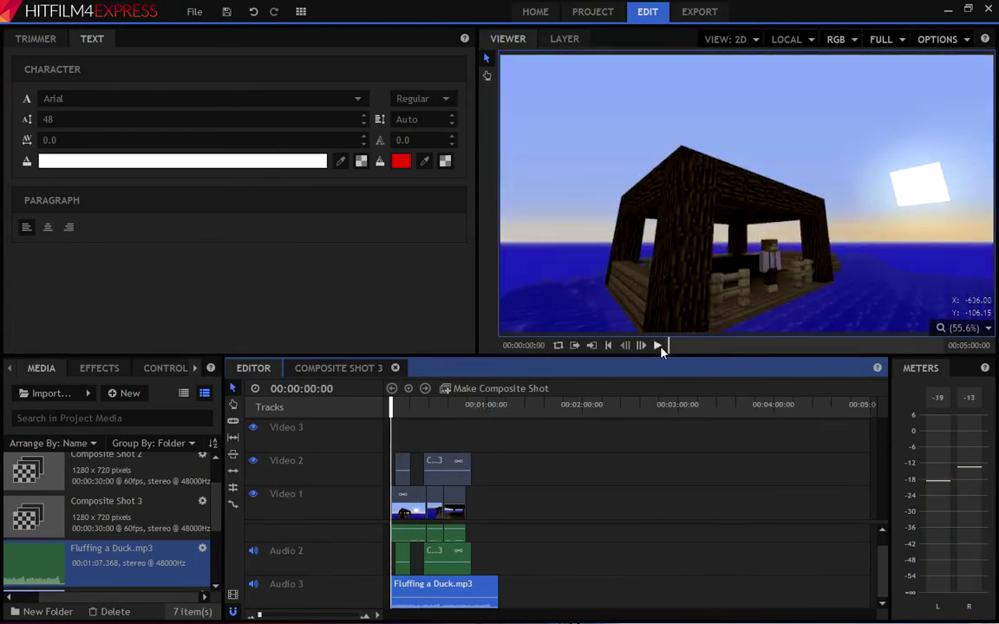
left_click(659, 345)
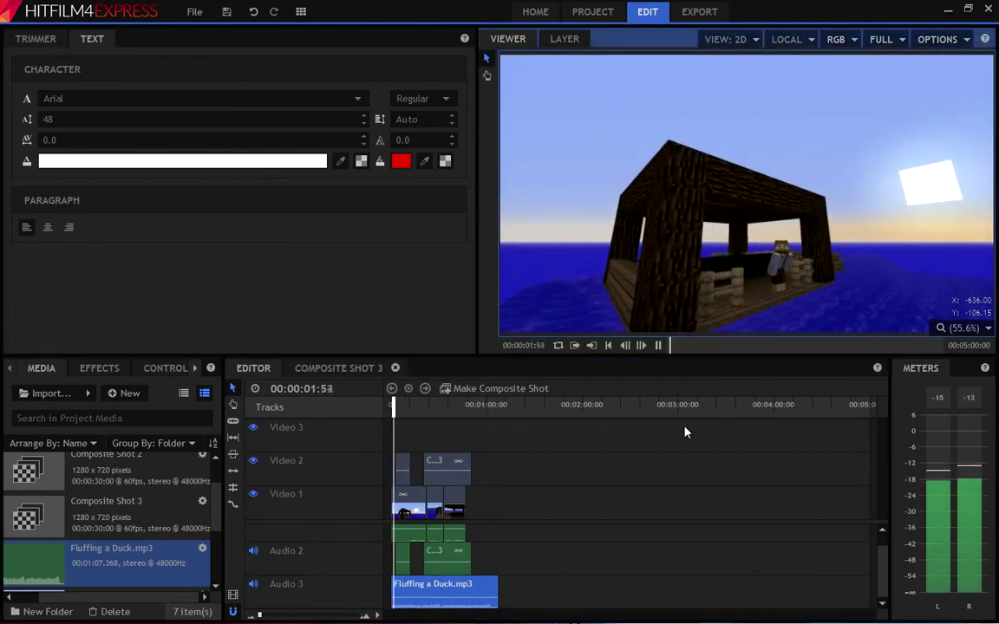